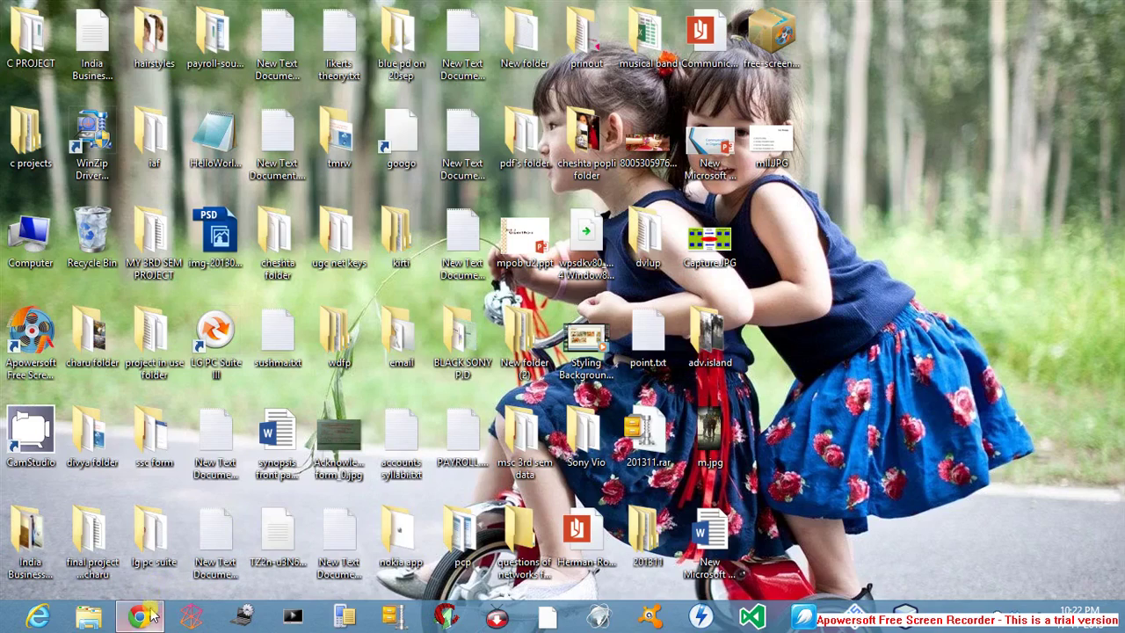
{"action": "mouse_move", "coordinate": [152, 618]}
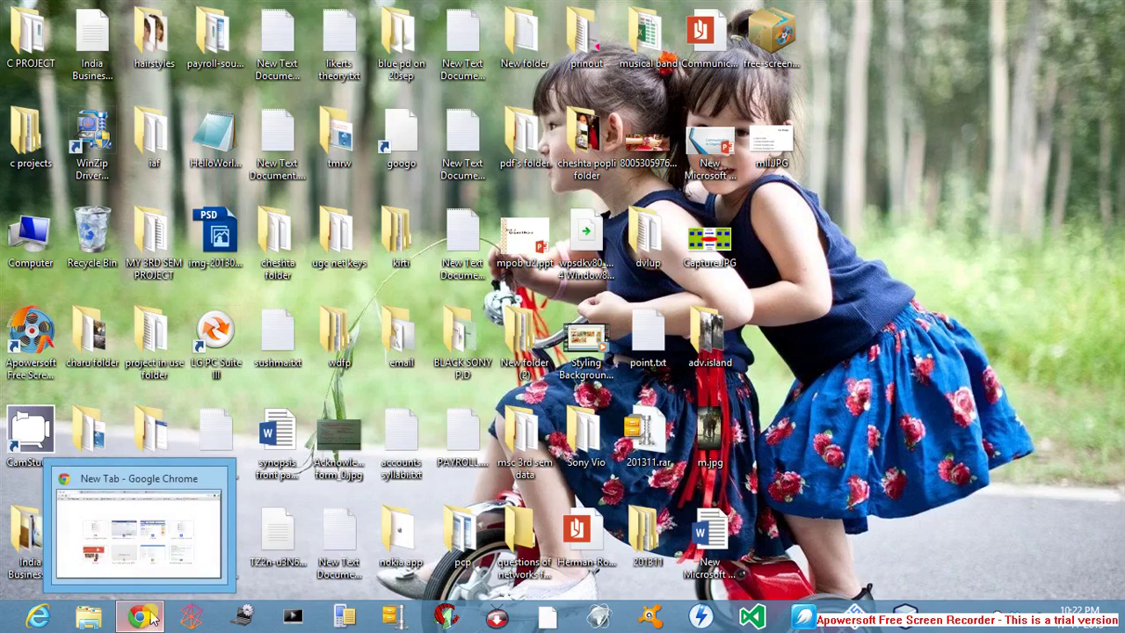
{"action": "left_click", "coordinate": [147, 619]}
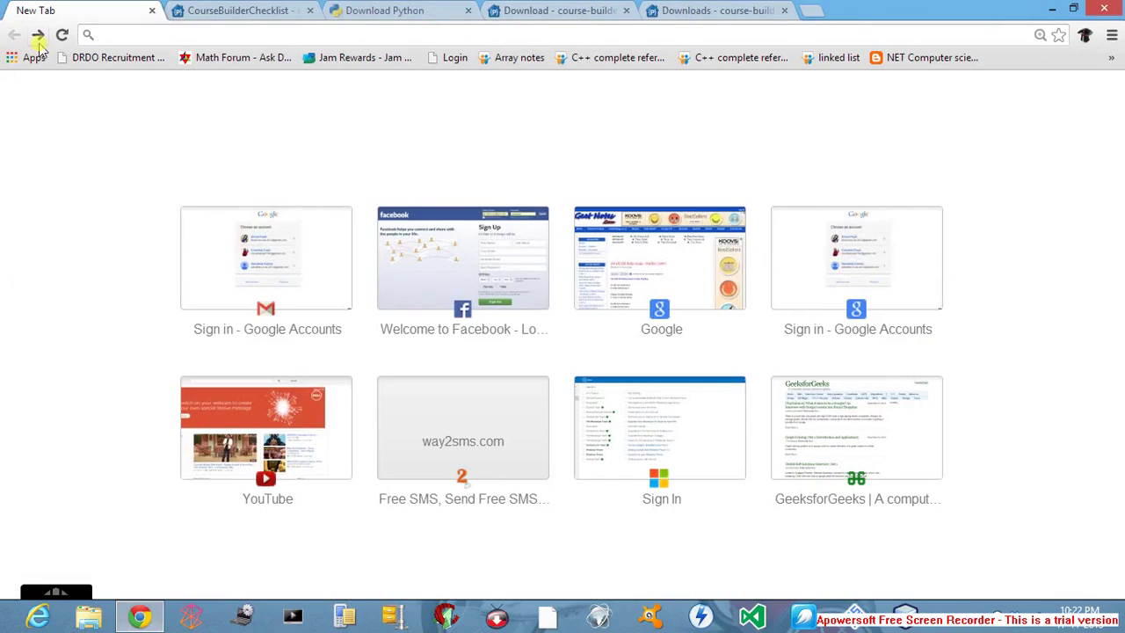
{"action": "left_click", "coordinate": [130, 35]}
{"action": "type", "text": "www"}
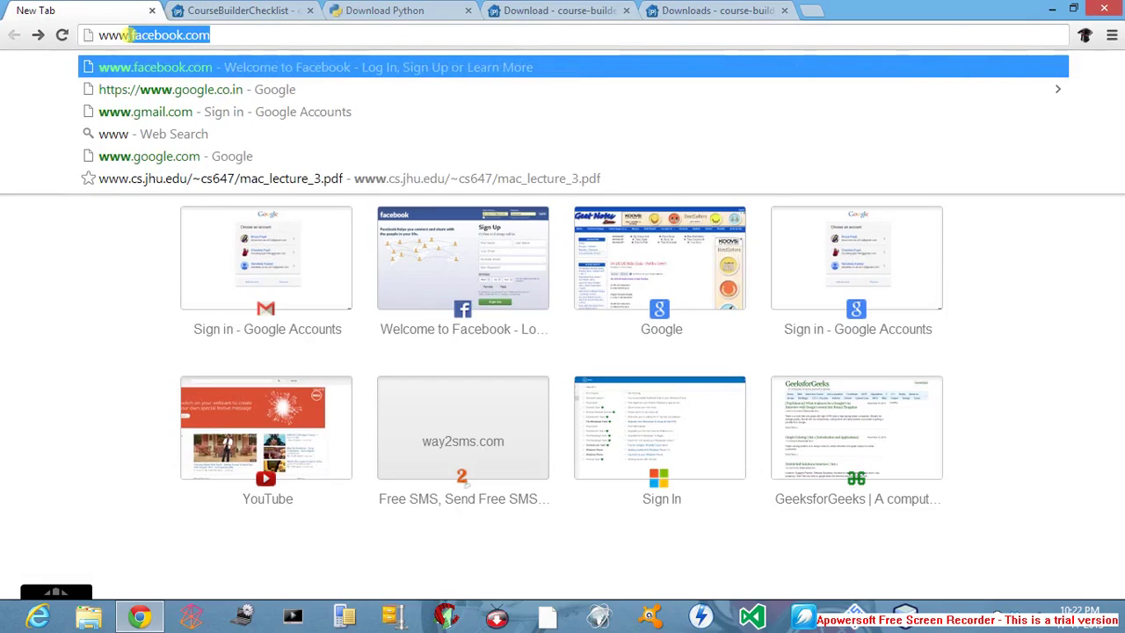
{"action": "type", "text": ".goo"}
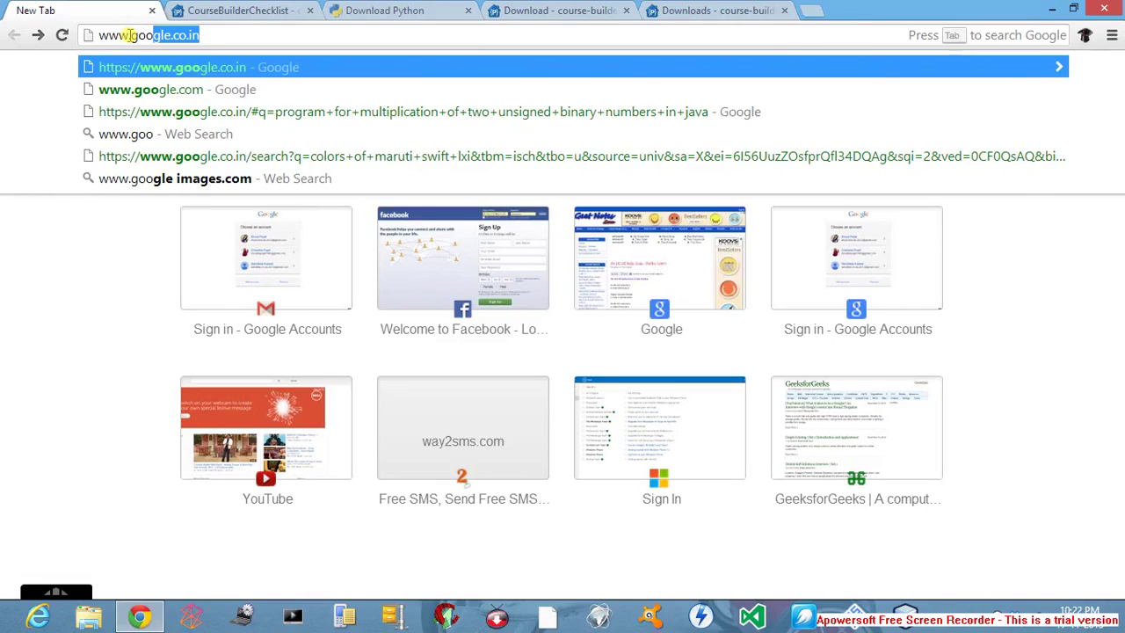
{"action": "key", "text": "Return"}
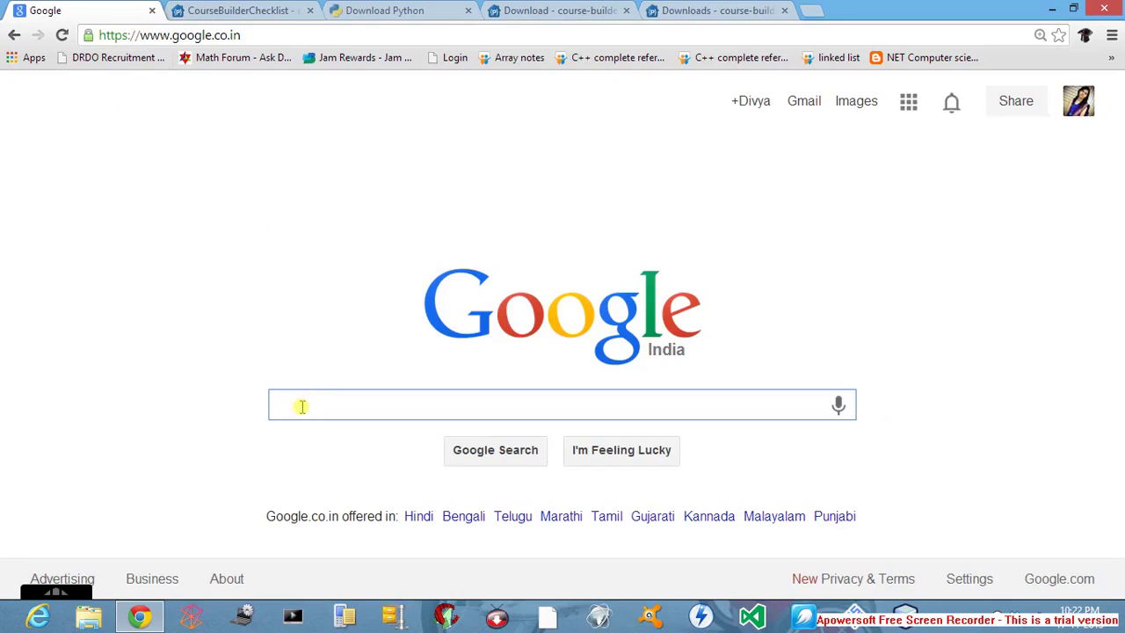
Step: Search Google for coursebuilder and open the Get Started checklist of the course-builder project on Google Project Hosting
{"action": "type", "text": "cours"}
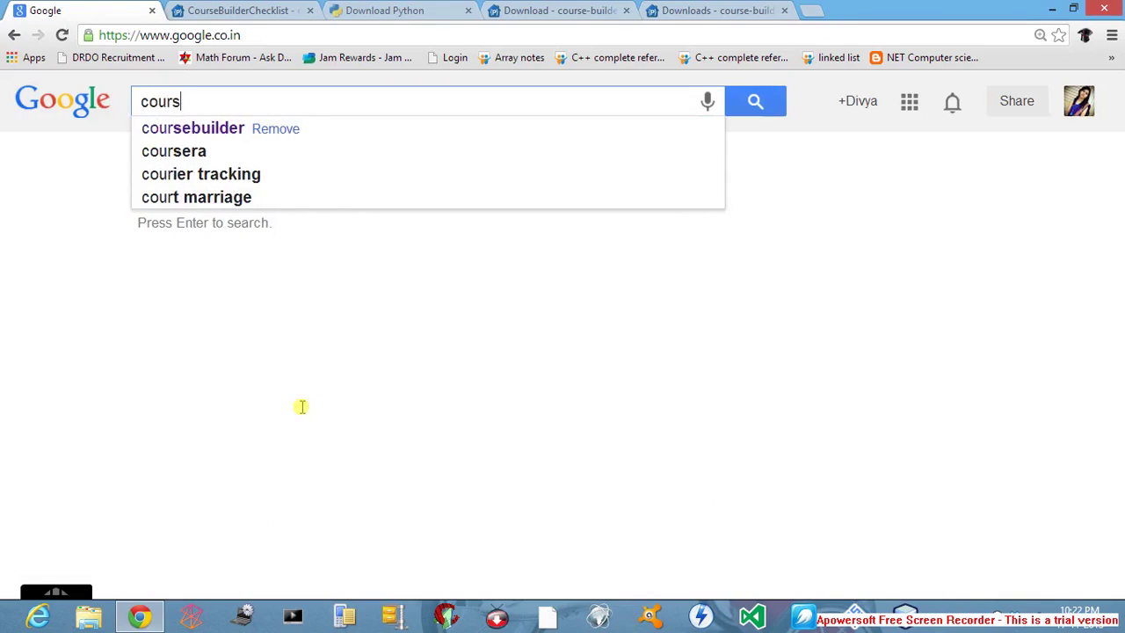
{"action": "type", "text": "e"}
{"action": "key", "text": "Down"}
{"action": "key", "text": "Return"}
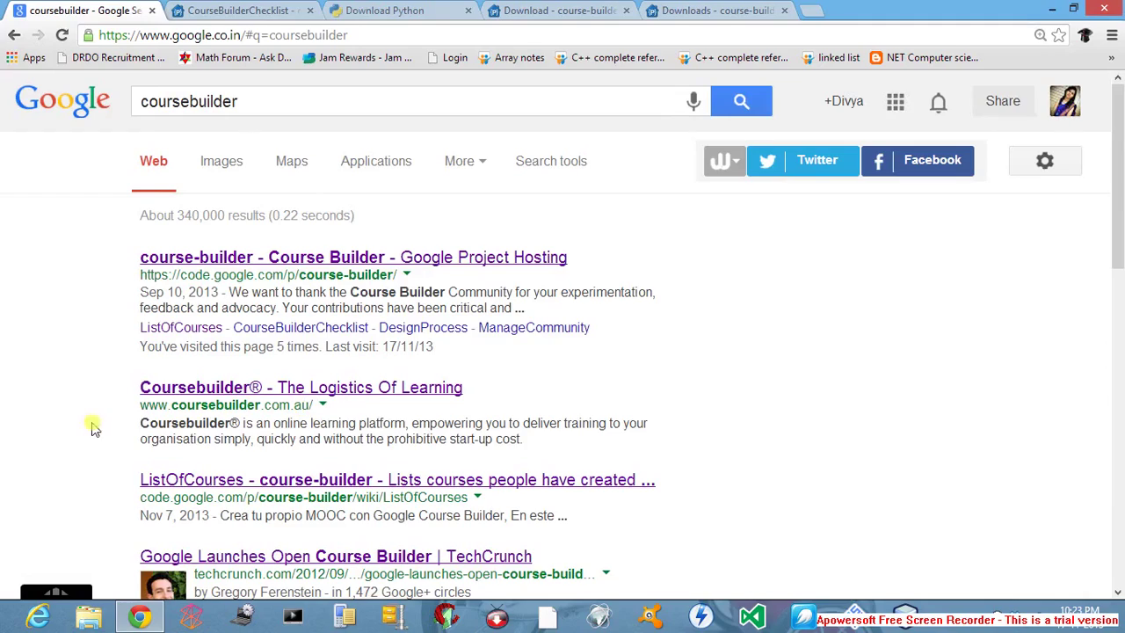
{"action": "left_click", "coordinate": [296, 257]}
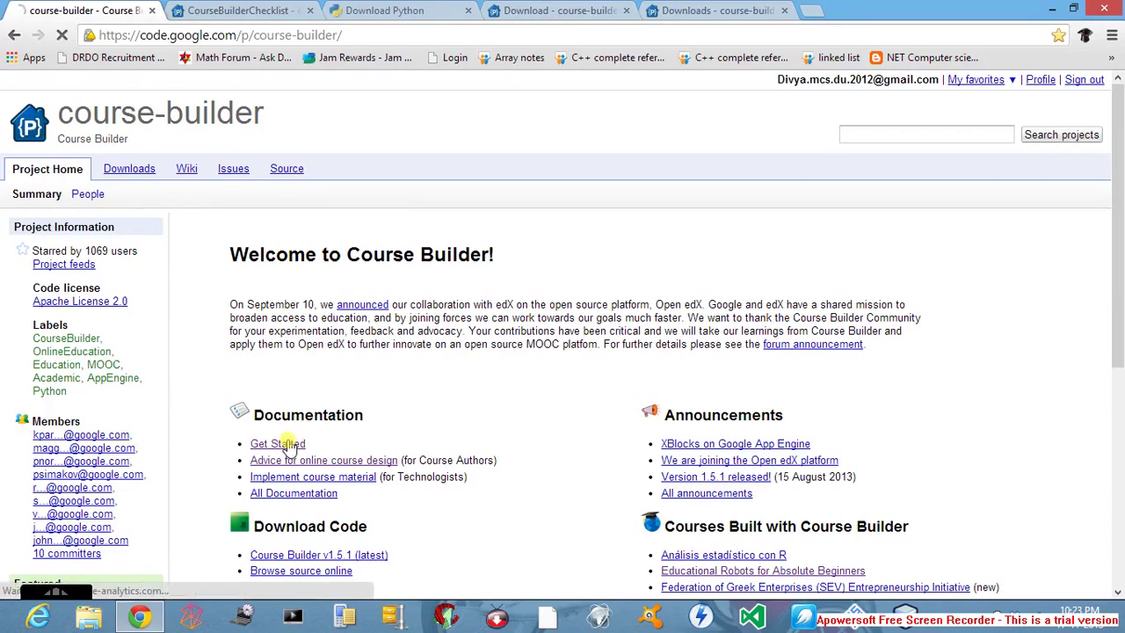
{"action": "left_click", "coordinate": [289, 447]}
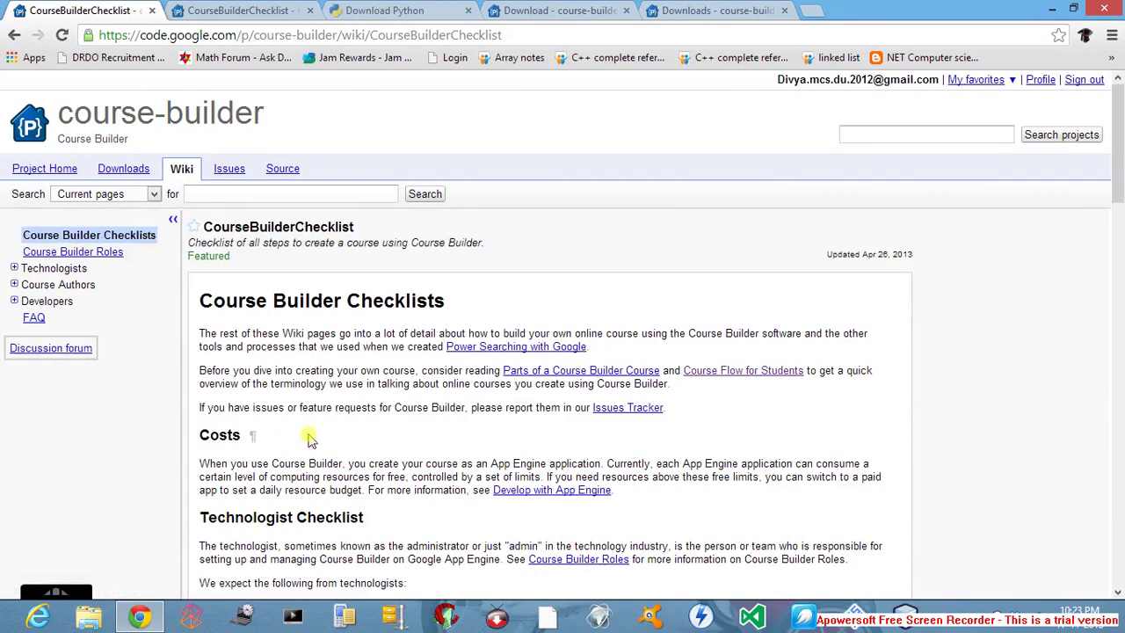
Step: Go through section A of the Technologist Checklist and download the Python 2.7.6 Windows X86-64 Installer from the open python.org page
{"action": "left_click_drag", "start_coordinate": [1115, 199], "coordinate": [1118, 307]}
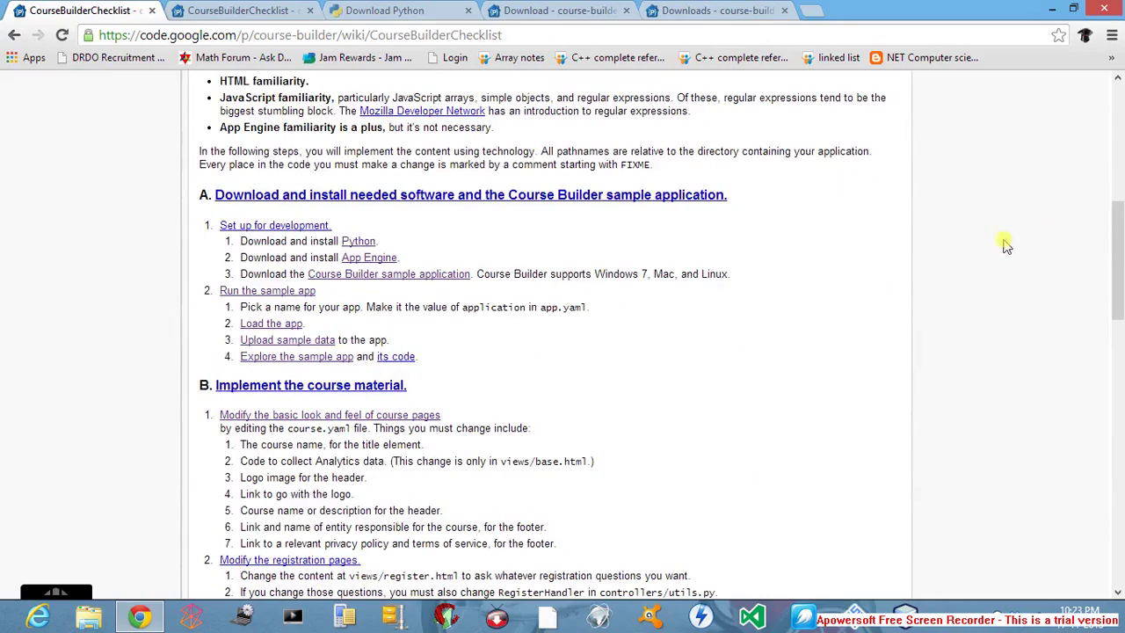
{"action": "left_click_drag", "start_coordinate": [1115, 237], "coordinate": [1100, 209]}
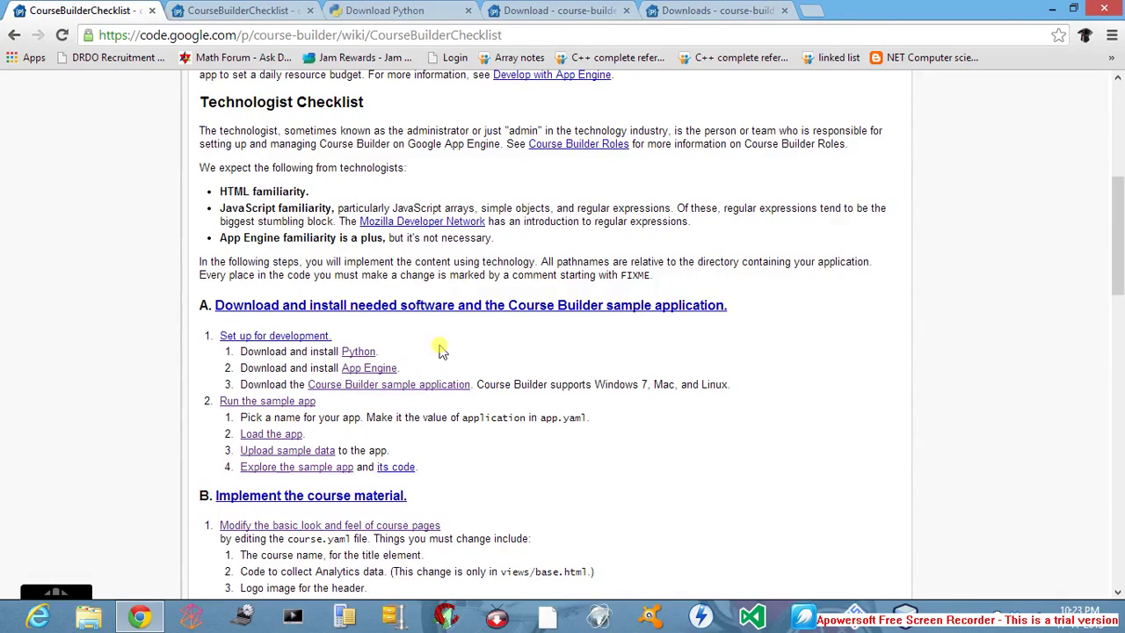
{"action": "left_click", "coordinate": [400, 9]}
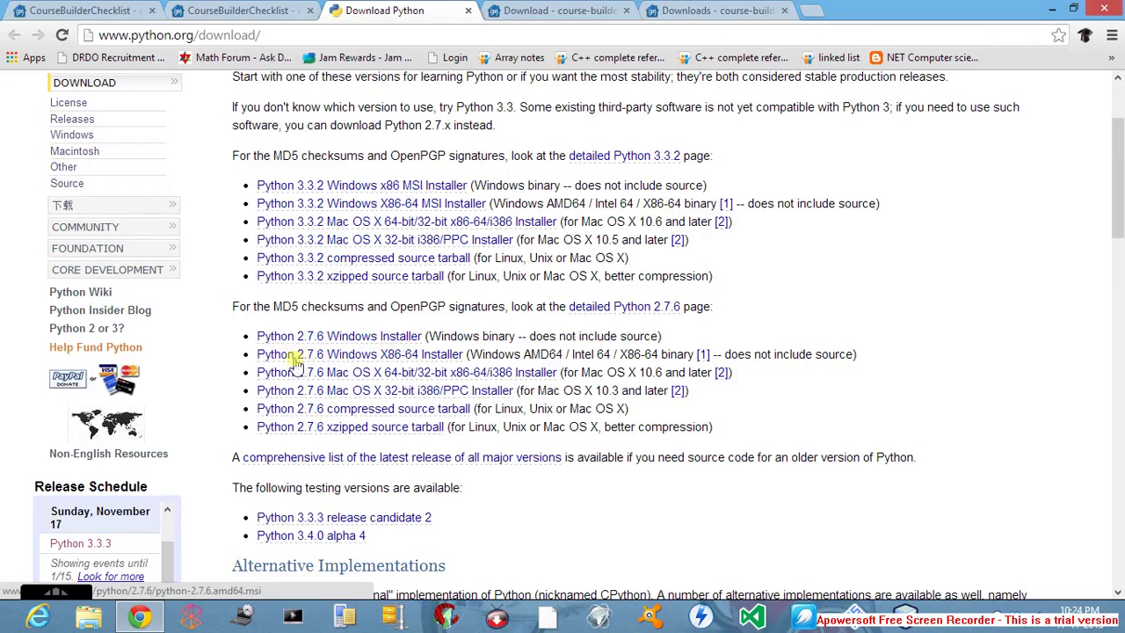
{"action": "left_click", "coordinate": [428, 356]}
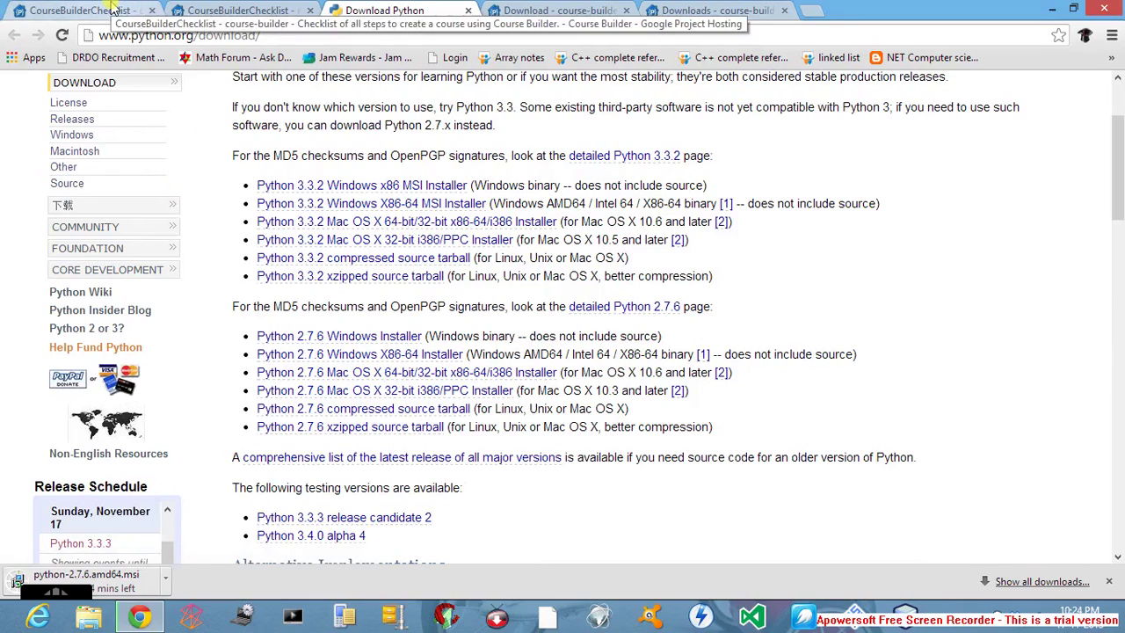
Step: Following the checklist's App Engine item, download GoogleAppEngine-1.8.2.msi, the Windows SDK paired with Course Builder 1.5.1, despite its deprecation
{"action": "left_click", "coordinate": [113, 8]}
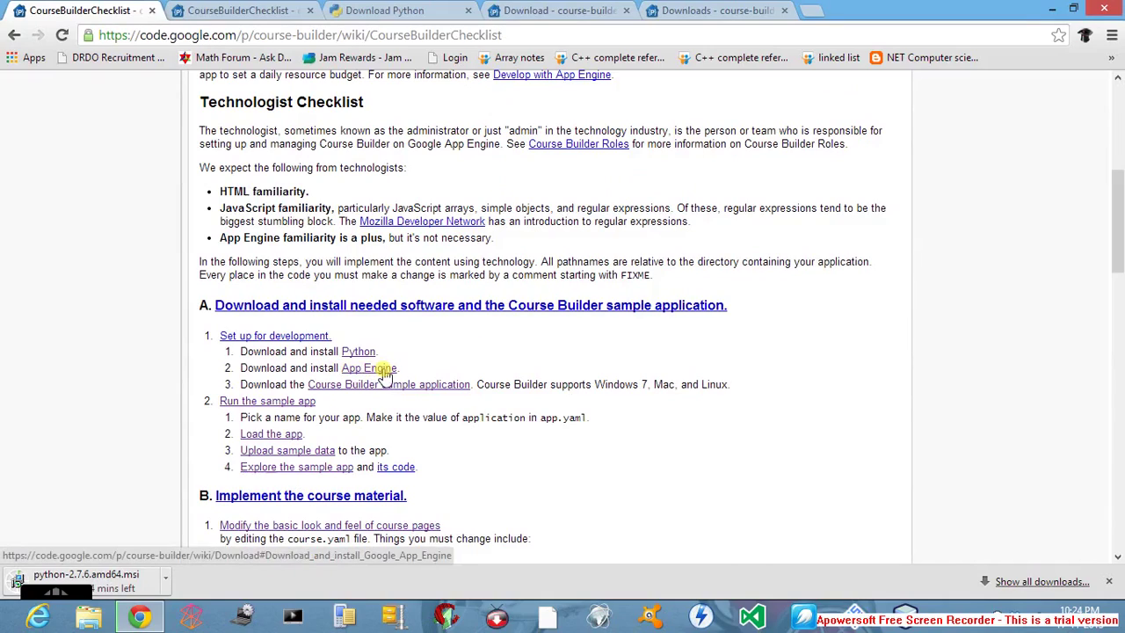
{"action": "left_click", "coordinate": [572, 9]}
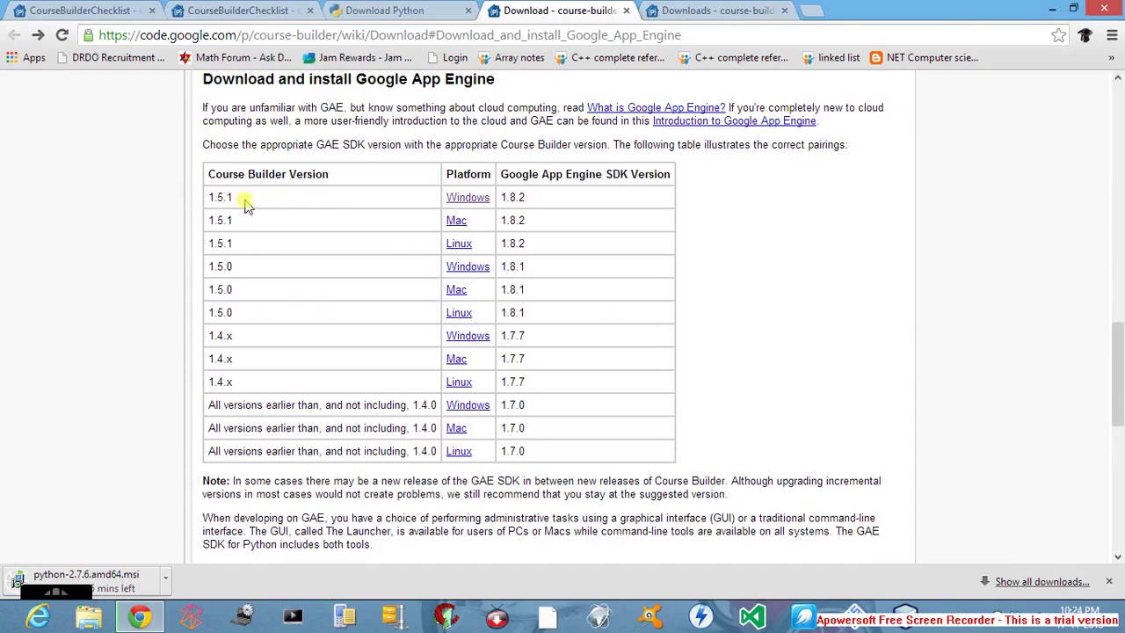
{"action": "left_click", "coordinate": [484, 201]}
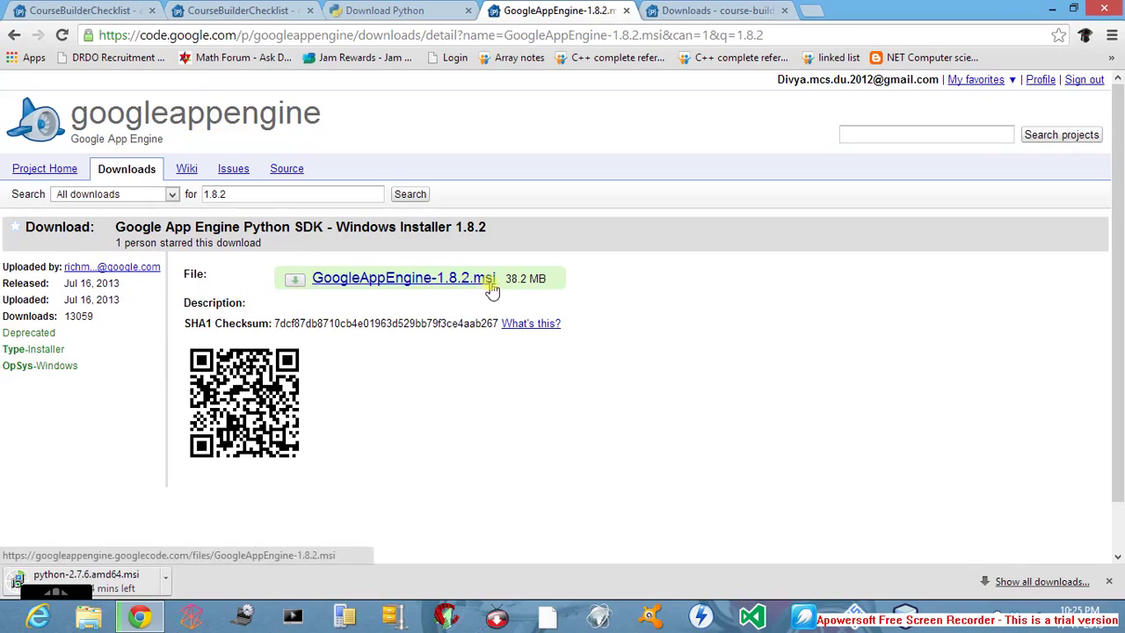
{"action": "left_click", "coordinate": [407, 286]}
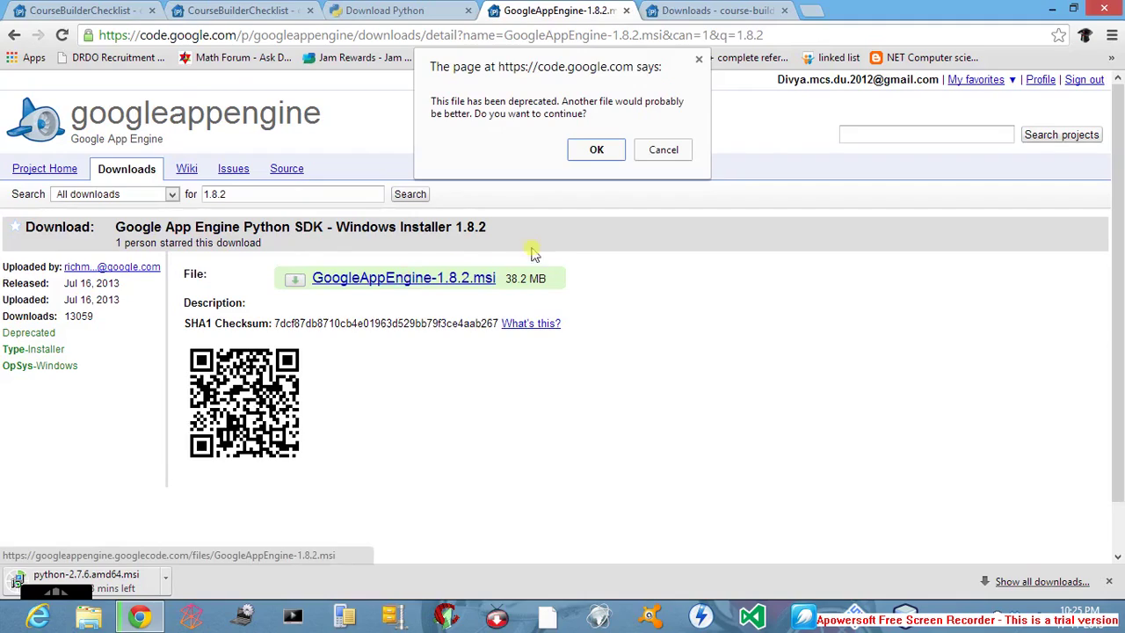
{"action": "left_click", "coordinate": [599, 154]}
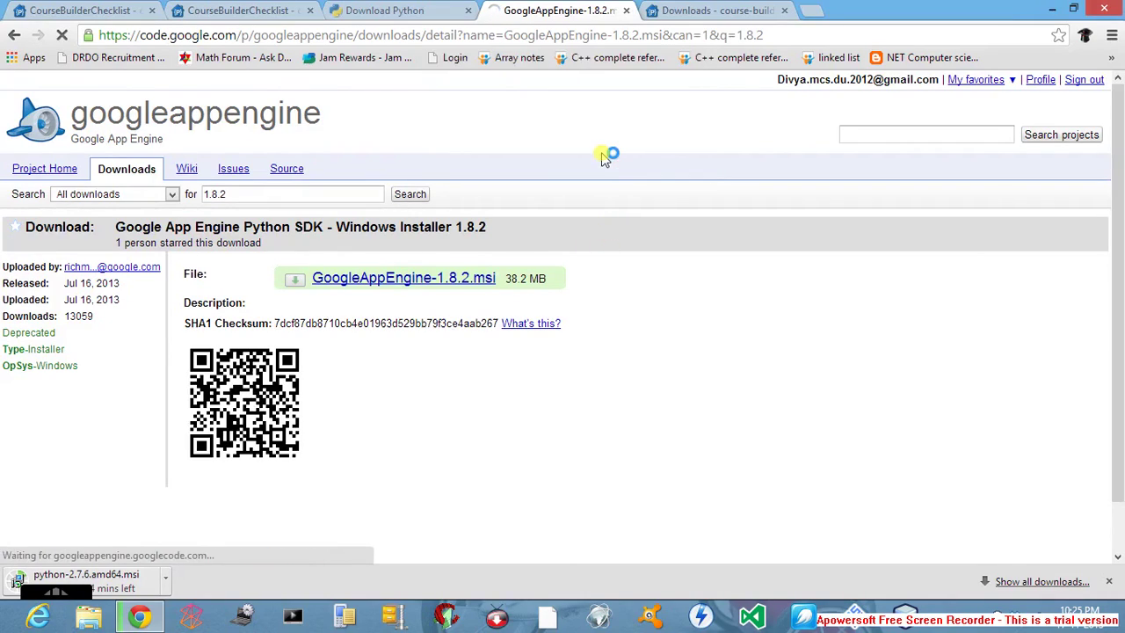
Step: Check the sample application item in the checklist and download coursebuilder_20130814_214936.zip, the Course Builder 1.5.1 source, from the project's downloads page
{"action": "key", "text": "ctrl+Tab"}
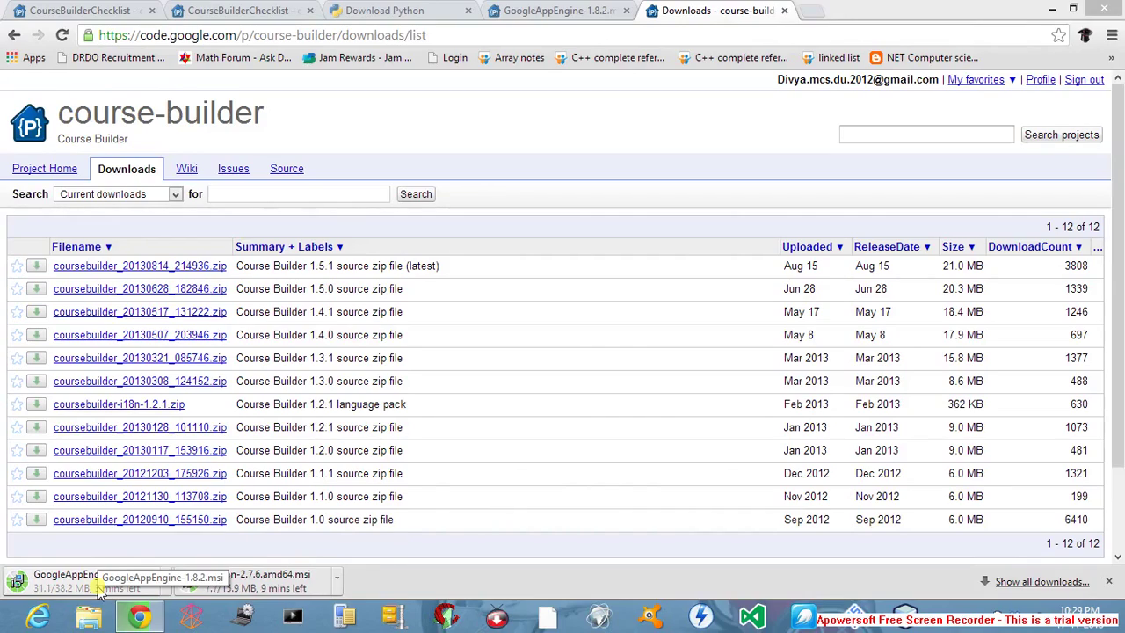
{"action": "left_click", "coordinate": [18, 11]}
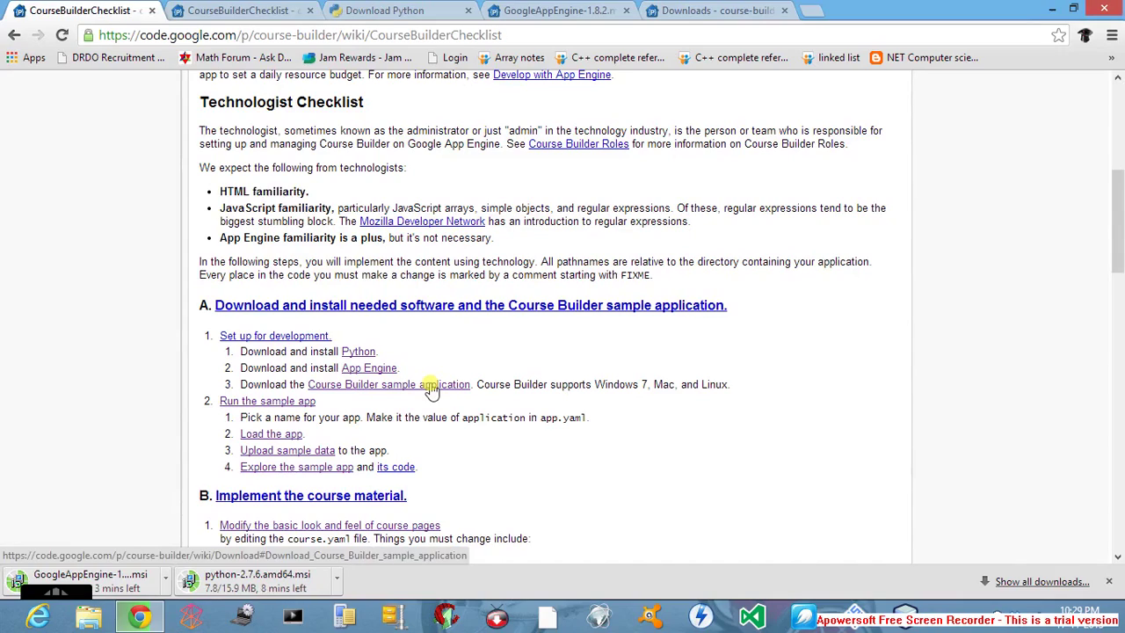
{"action": "left_click", "coordinate": [696, 11]}
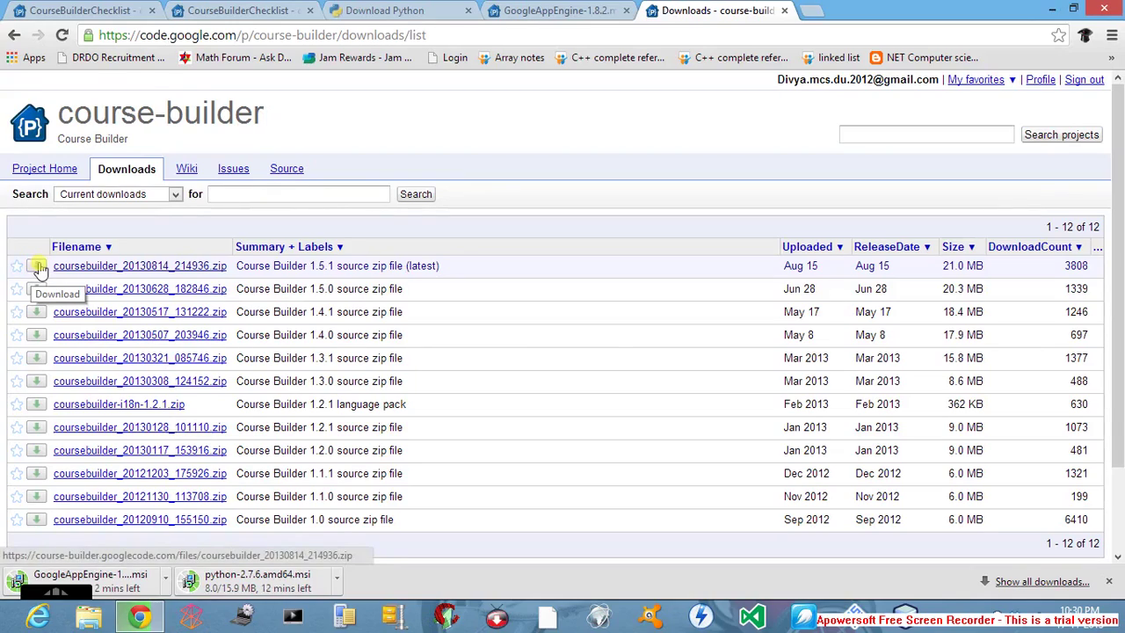
{"action": "left_click", "coordinate": [39, 266]}
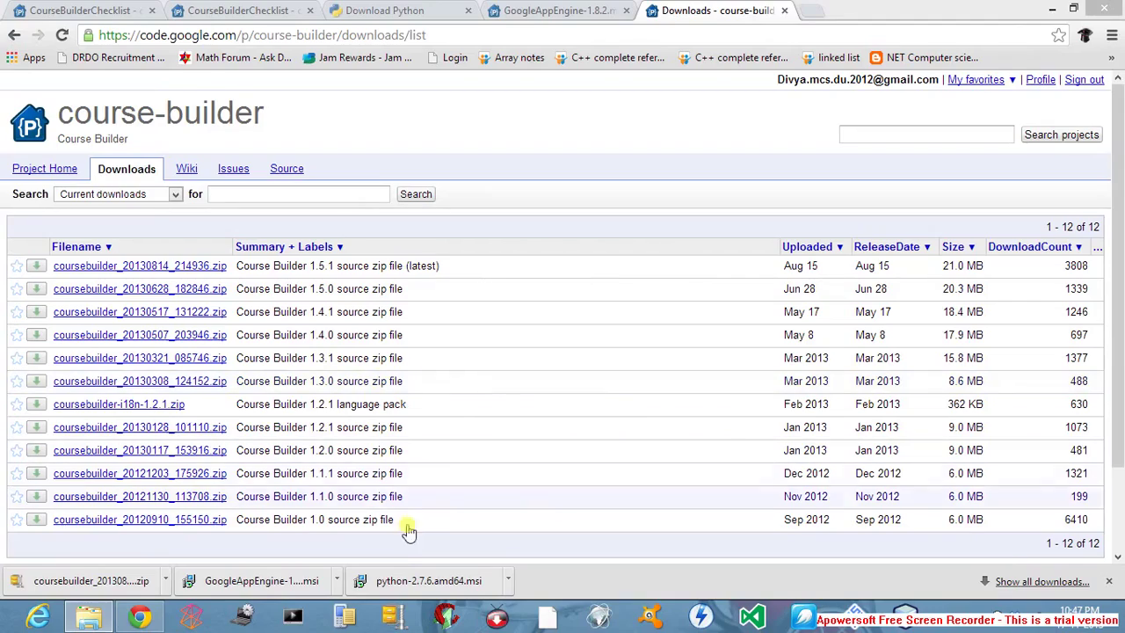
Step: Show the downloaded python-2.7.6.amd64.msi in its Downloads folder and maximize the folder window
{"action": "right_click", "coordinate": [409, 583]}
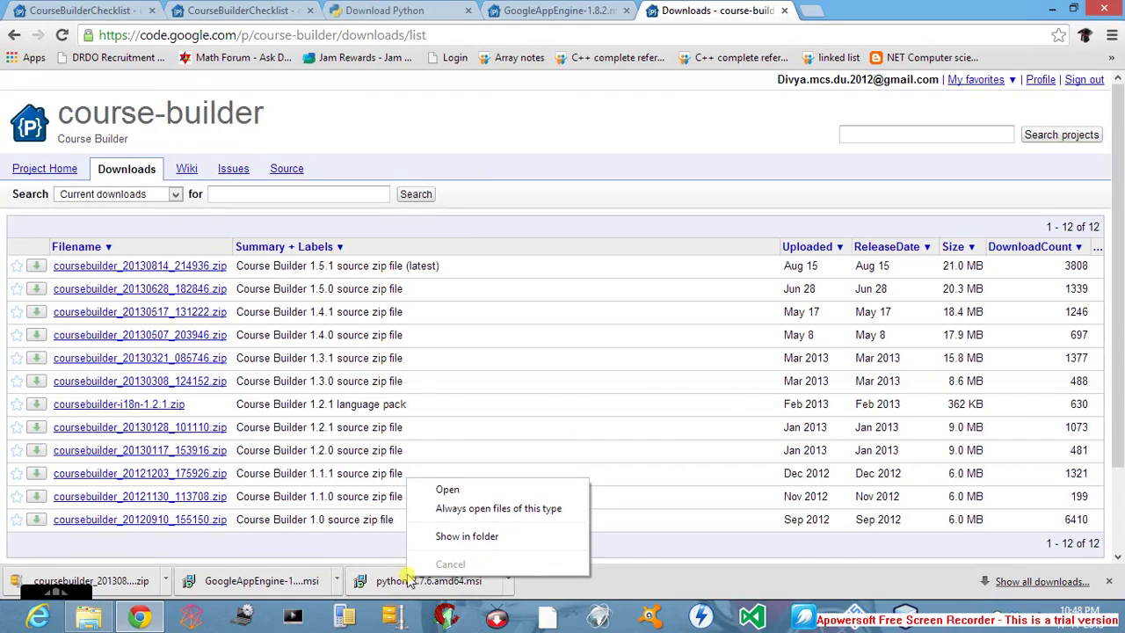
{"action": "left_click", "coordinate": [445, 538]}
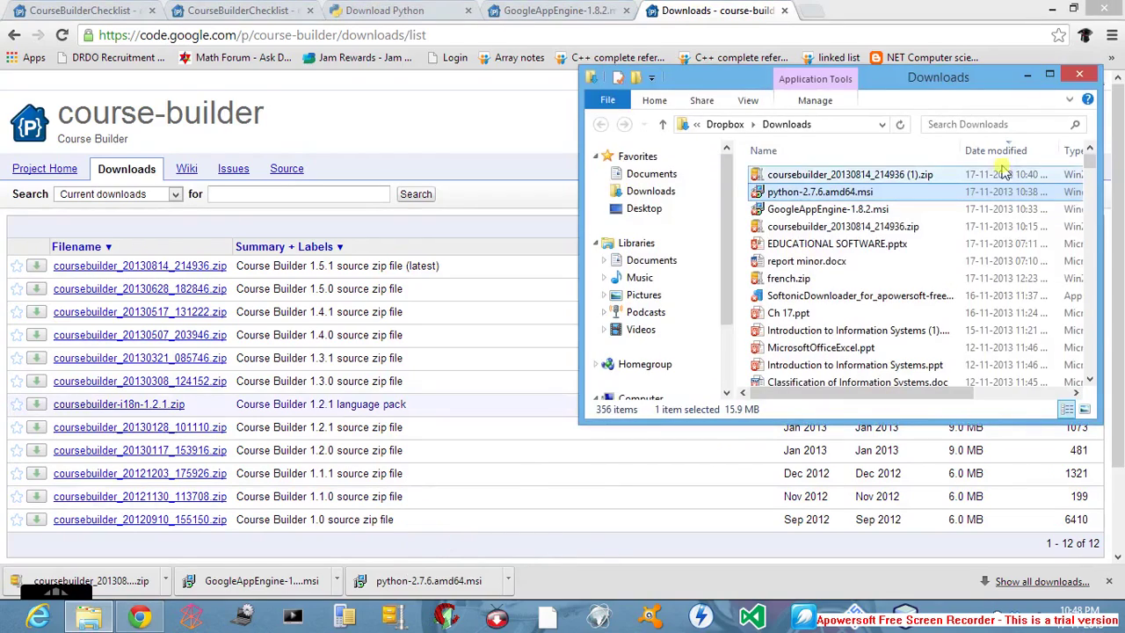
{"action": "left_click", "coordinate": [1051, 78]}
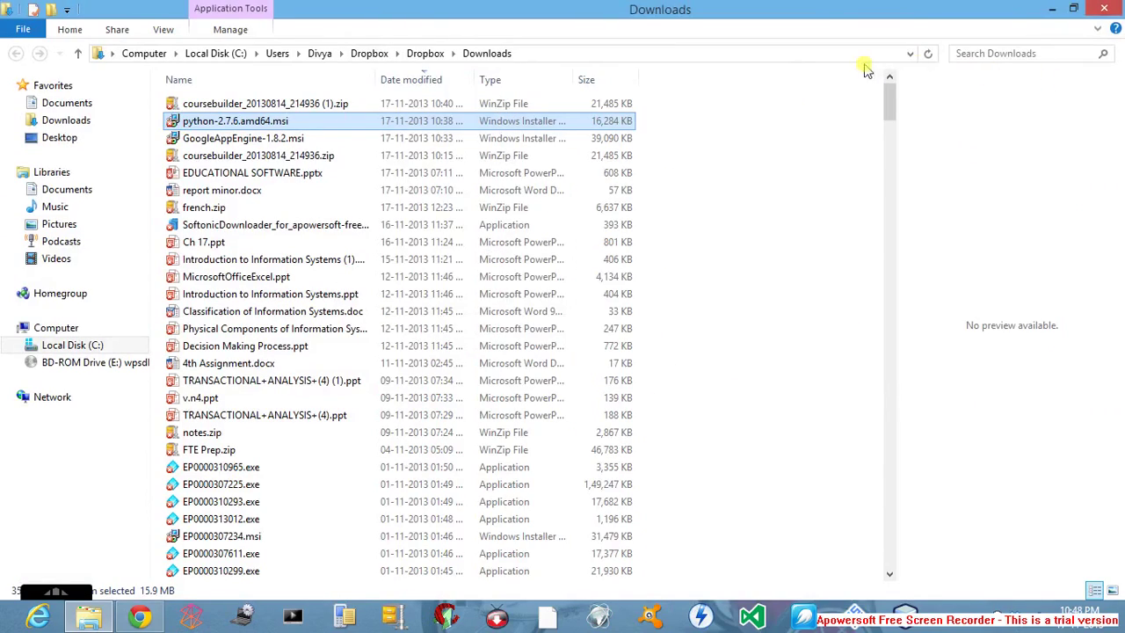
{"action": "left_click", "coordinate": [269, 123]}
{"action": "left_click", "coordinate": [264, 121]}
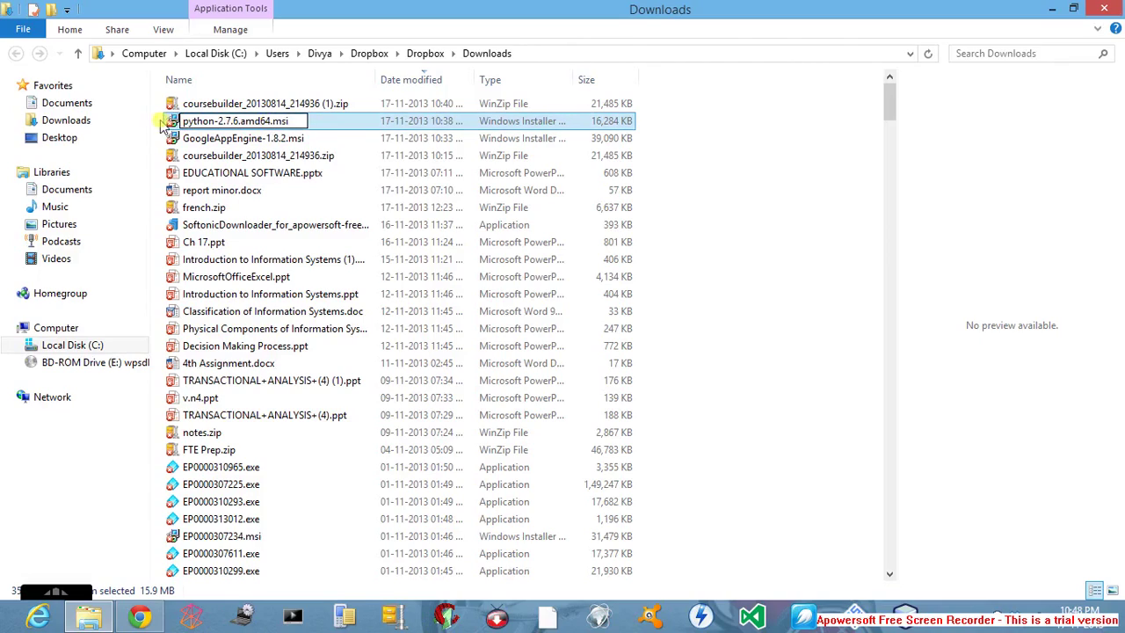
{"action": "left_click", "coordinate": [778, 138]}
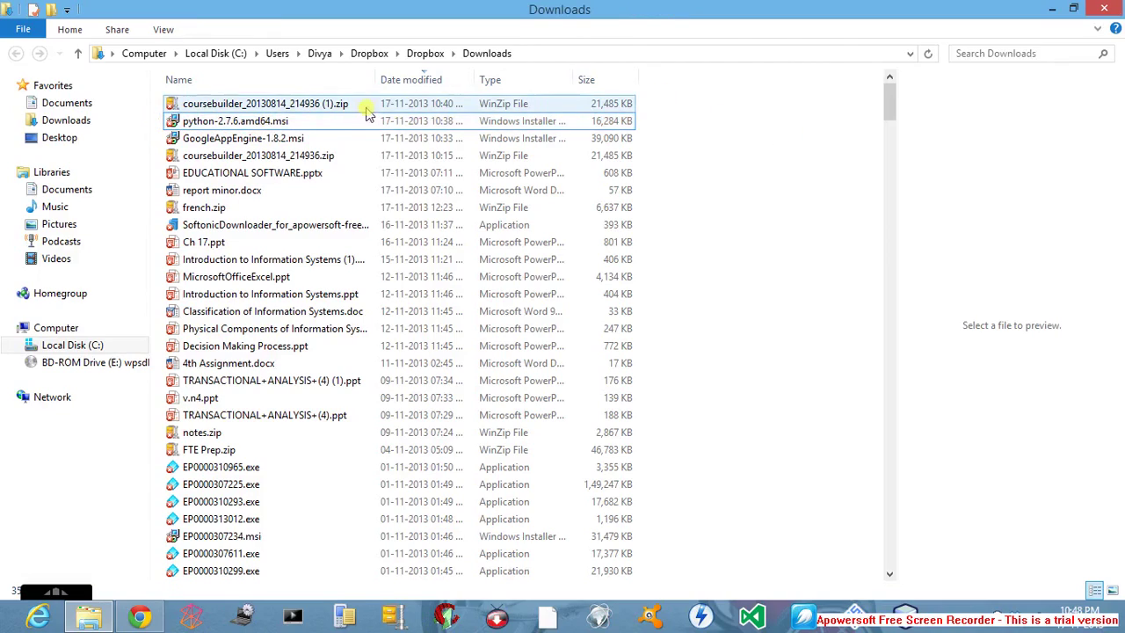
Step: Install Python 2.7.6 (64-bit) from python-2.7.6.amd64.msi for all users into C:\Python27\ with the default features
{"action": "double_click", "coordinate": [321, 121]}
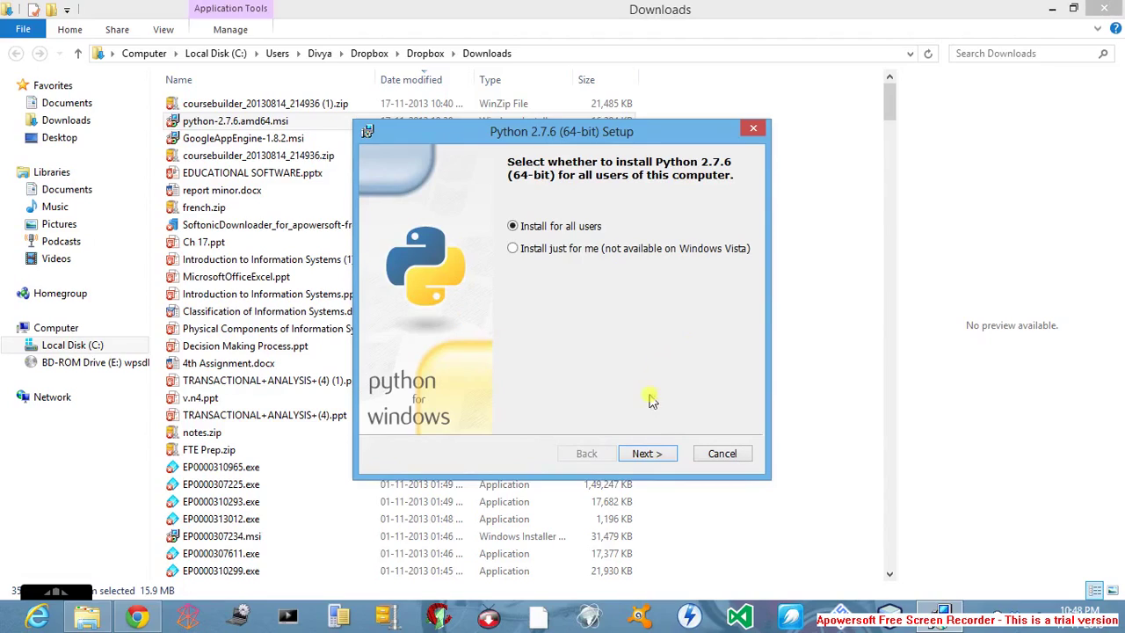
{"action": "left_click", "coordinate": [646, 454]}
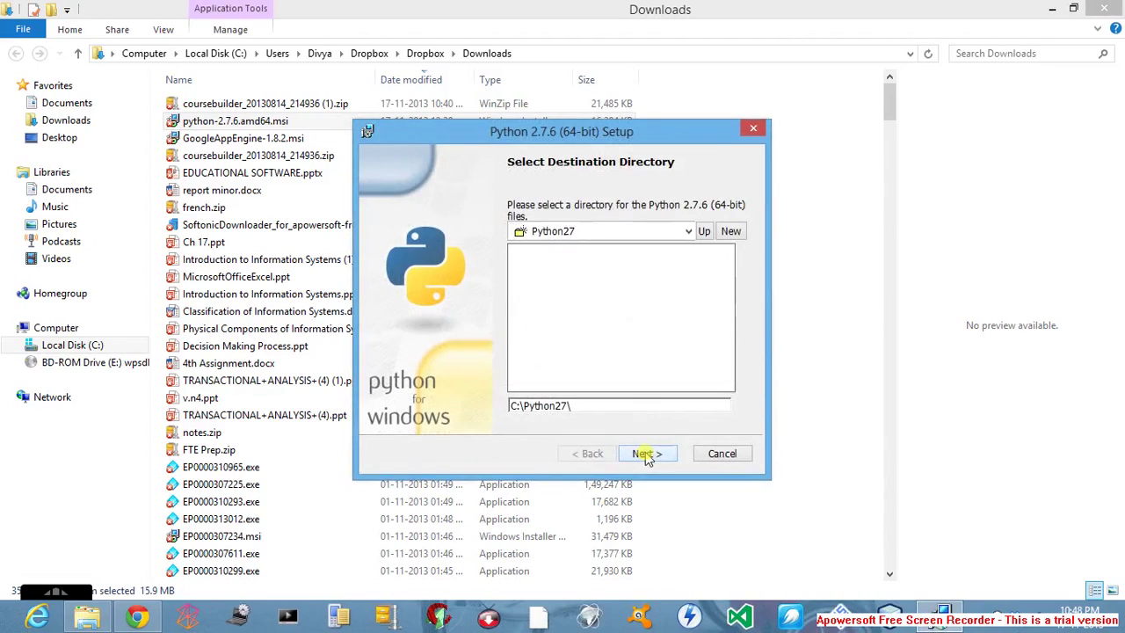
{"action": "left_click", "coordinate": [645, 454]}
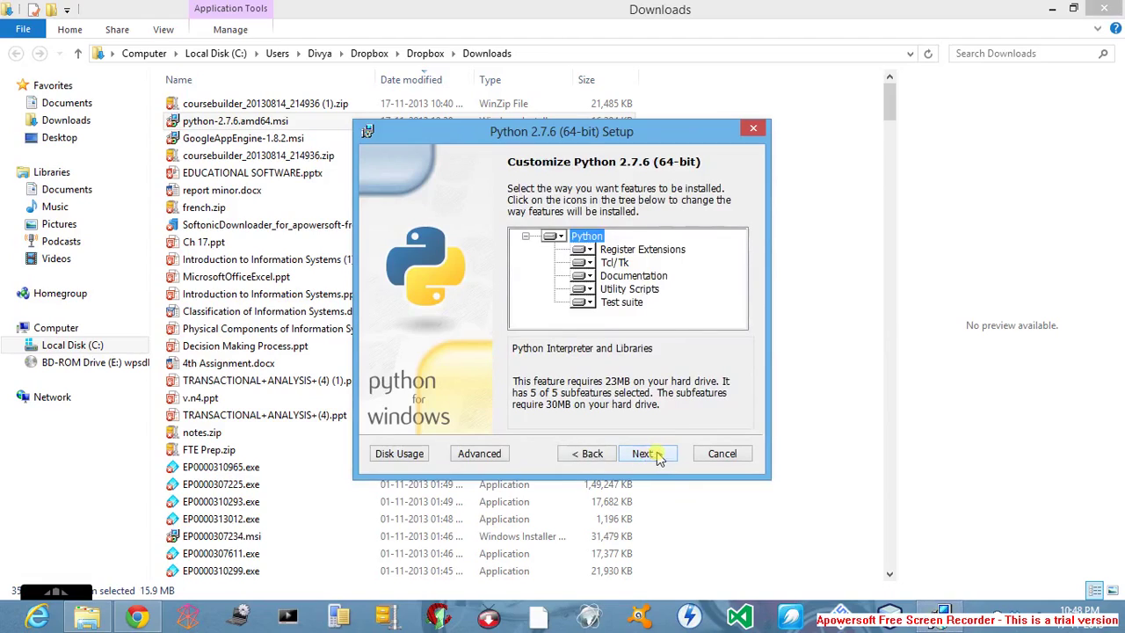
{"action": "left_click", "coordinate": [647, 454]}
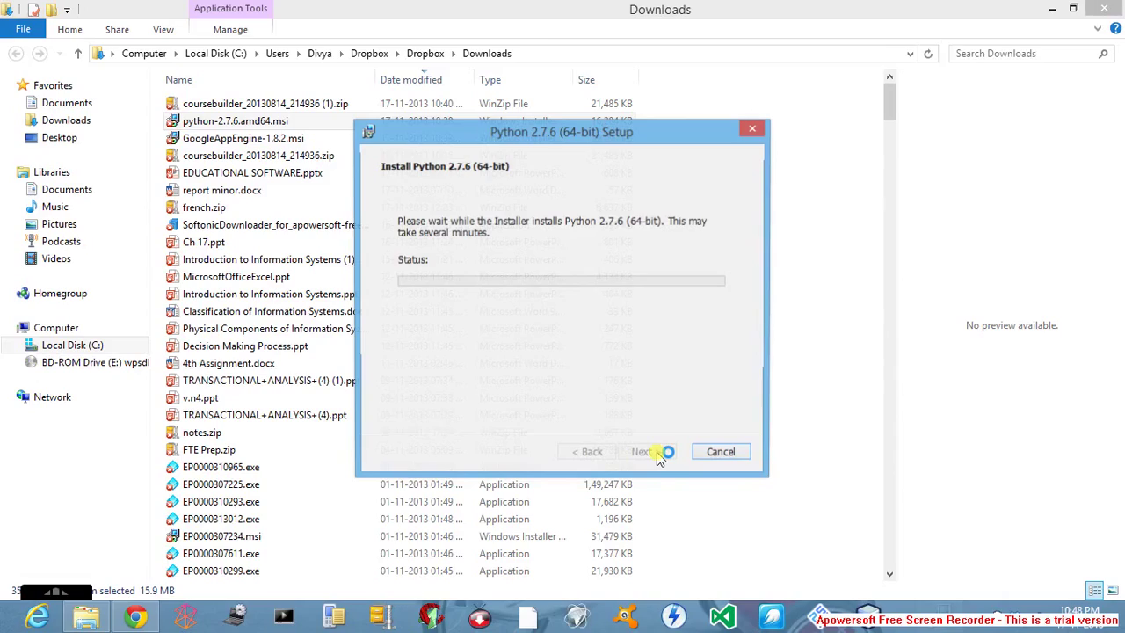
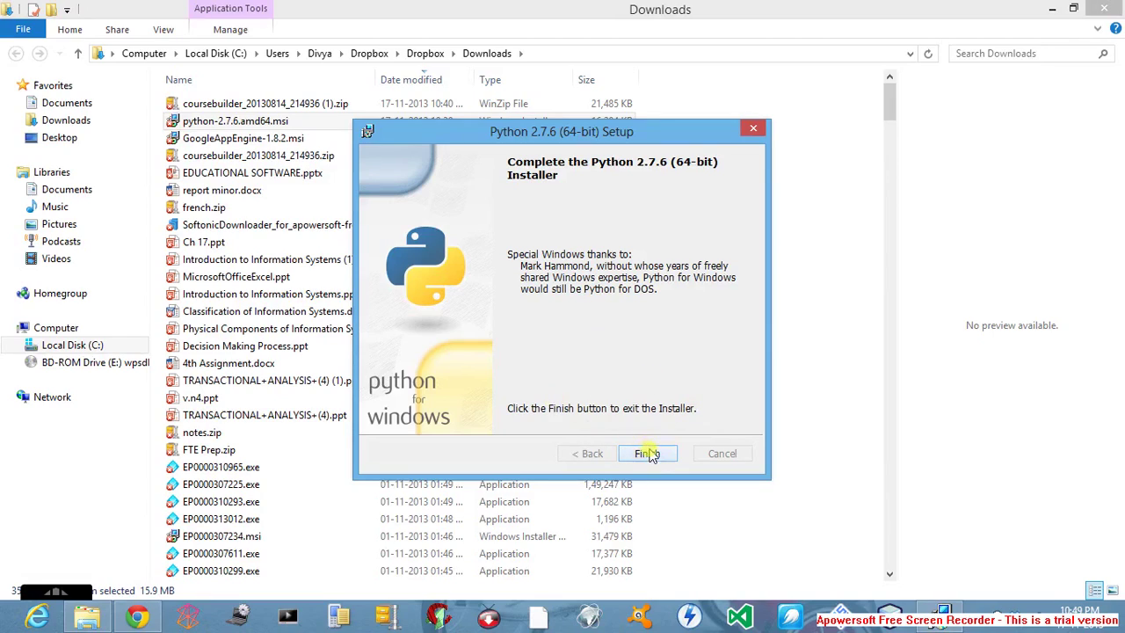
{"action": "left_click", "coordinate": [650, 454]}
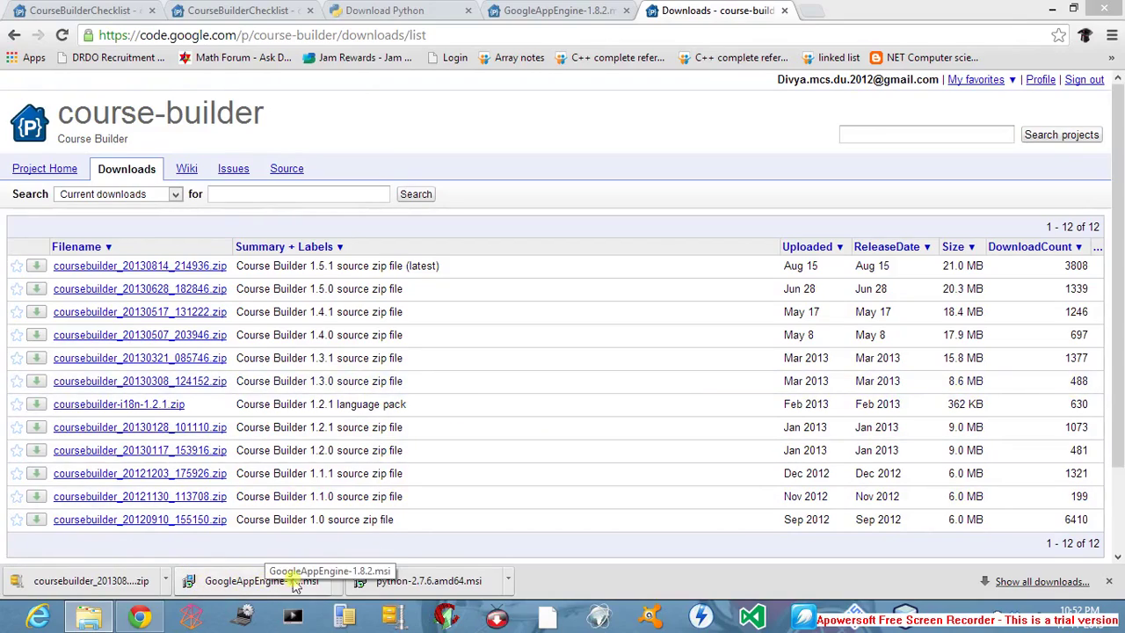
Step: Show the downloaded GoogleAppEngine-1.8.2.msi in its Downloads folder and maximize the folder window
{"action": "right_click", "coordinate": [263, 587]}
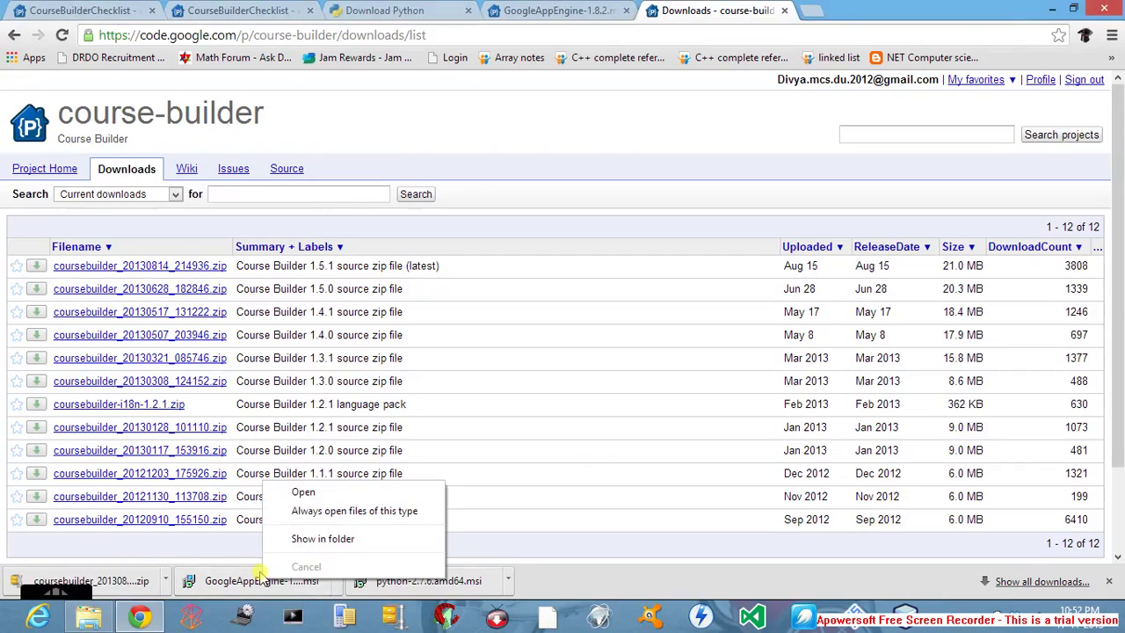
{"action": "left_click", "coordinate": [344, 540]}
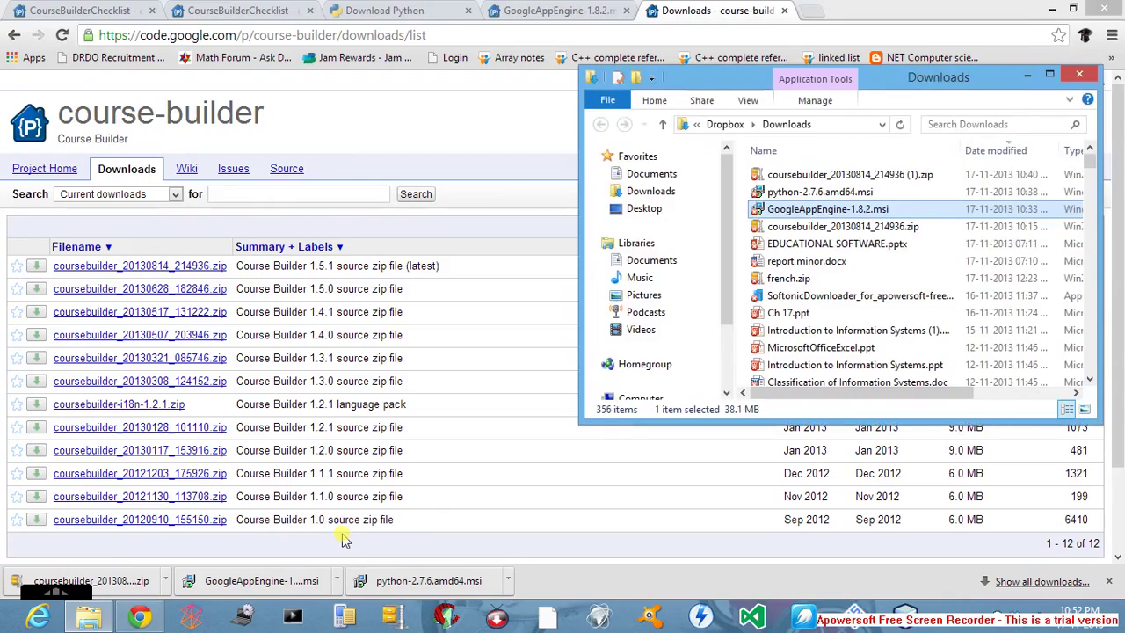
{"action": "left_click", "coordinate": [1049, 74]}
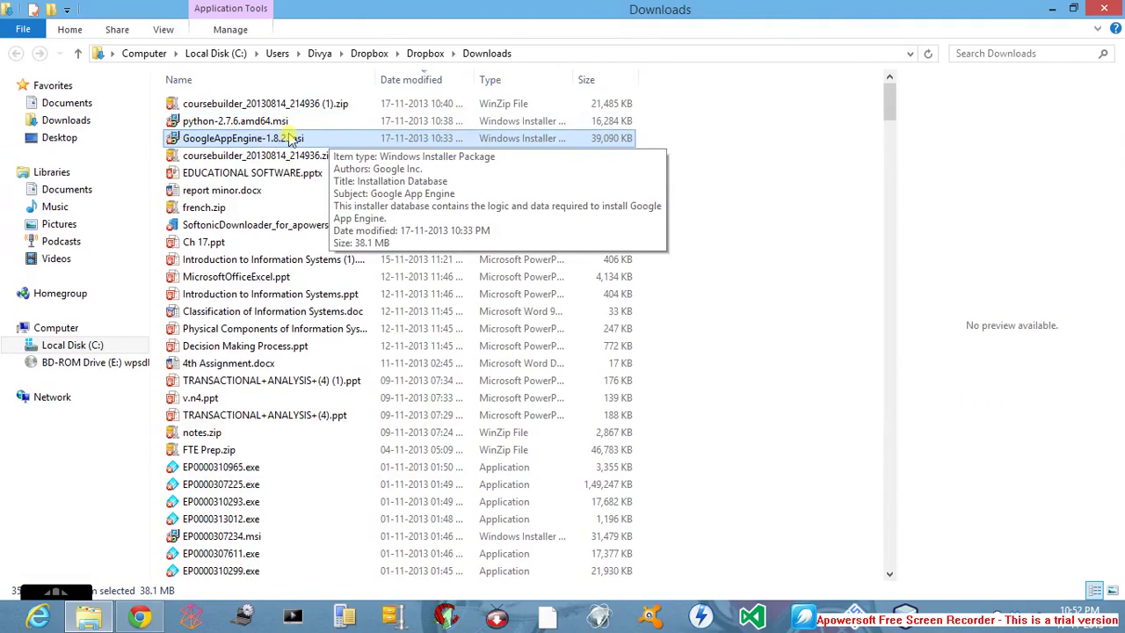
Step: Install Google App Engine from GoogleAppEngine-1.8.2.msi, accepting the license and keeping the default destination folder, shortcuts and PATH option
{"action": "double_click", "coordinate": [290, 139]}
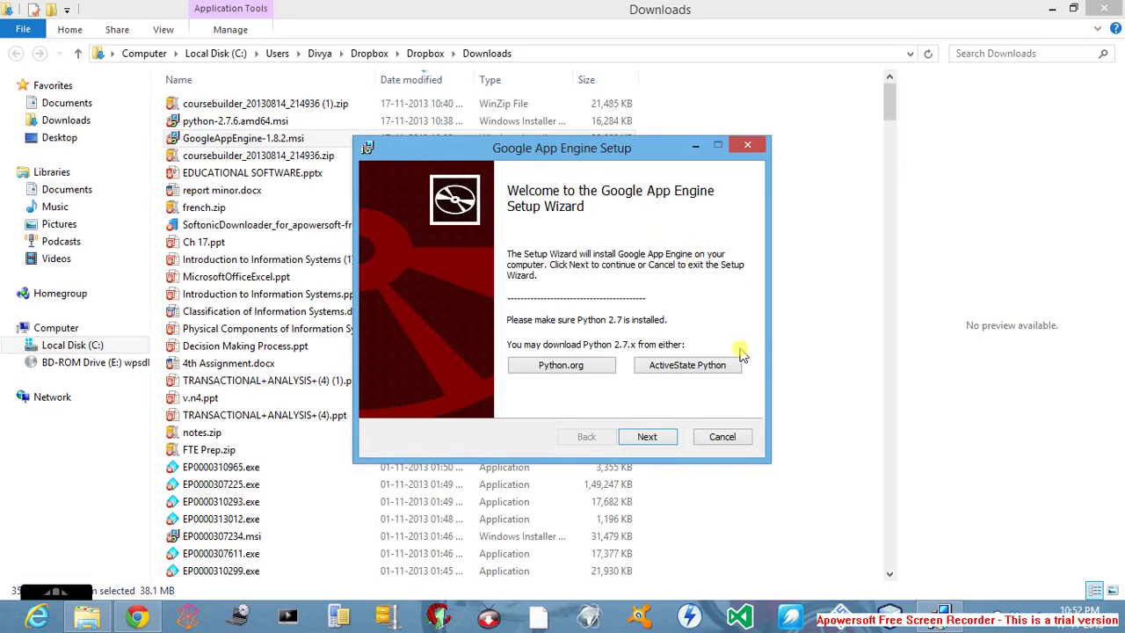
{"action": "left_click", "coordinate": [648, 438]}
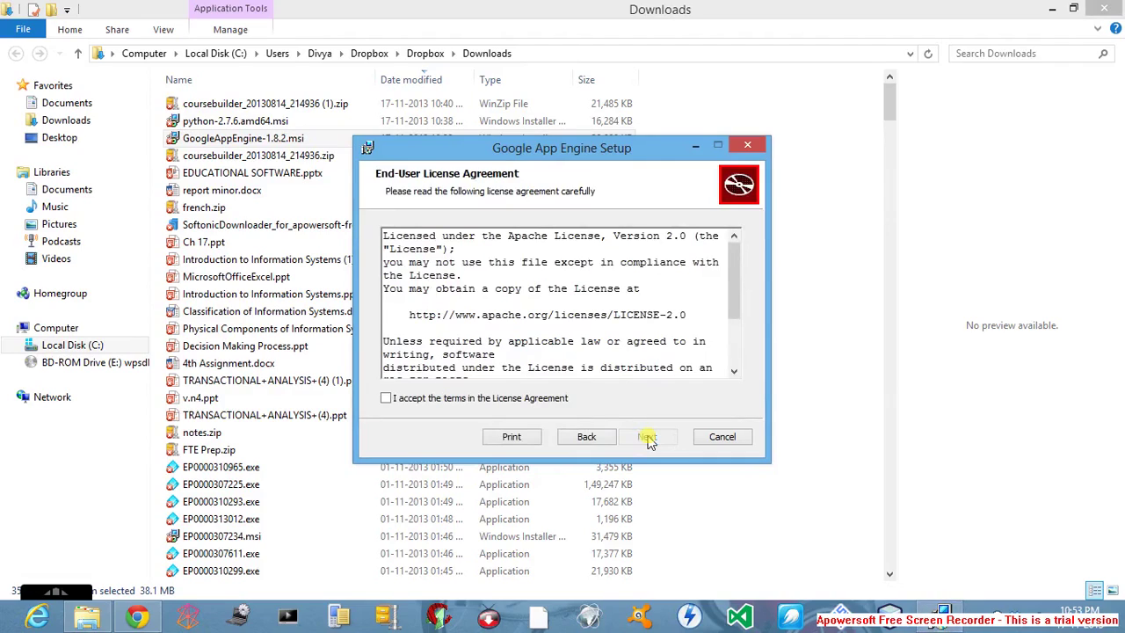
{"action": "left_click", "coordinate": [387, 399]}
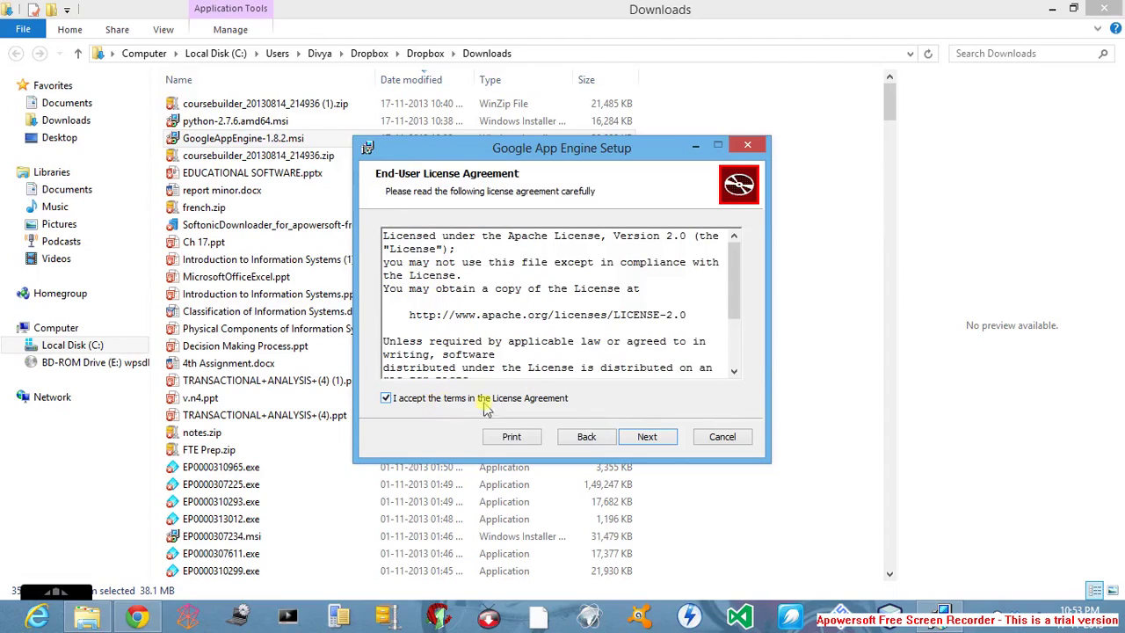
{"action": "left_click", "coordinate": [652, 443]}
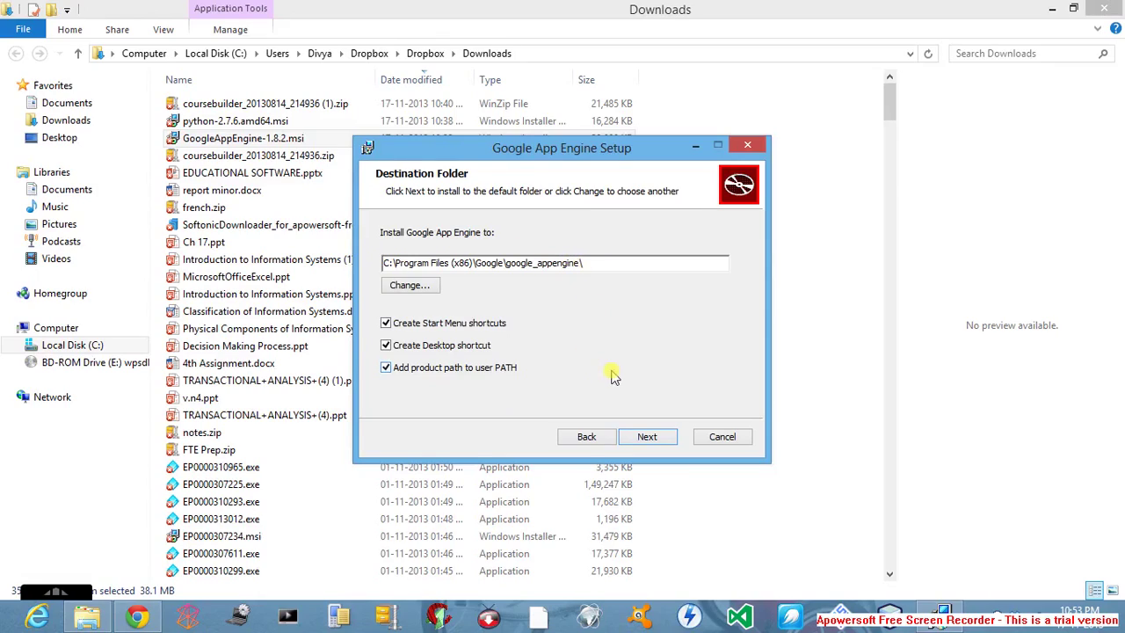
{"action": "left_click", "coordinate": [649, 436]}
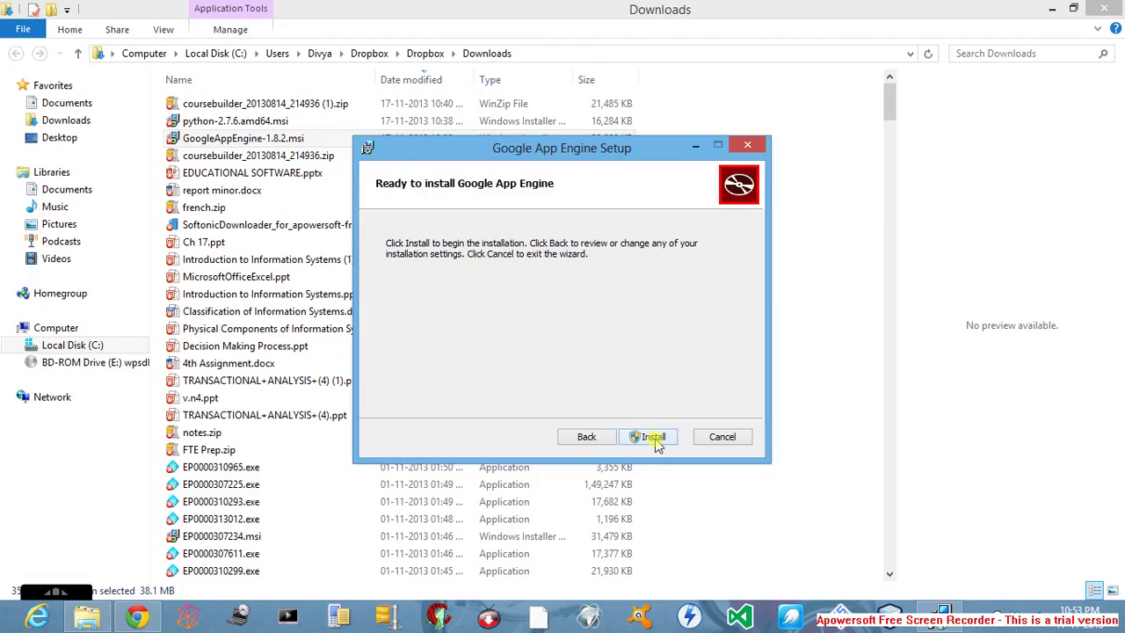
{"action": "left_click", "coordinate": [653, 439]}
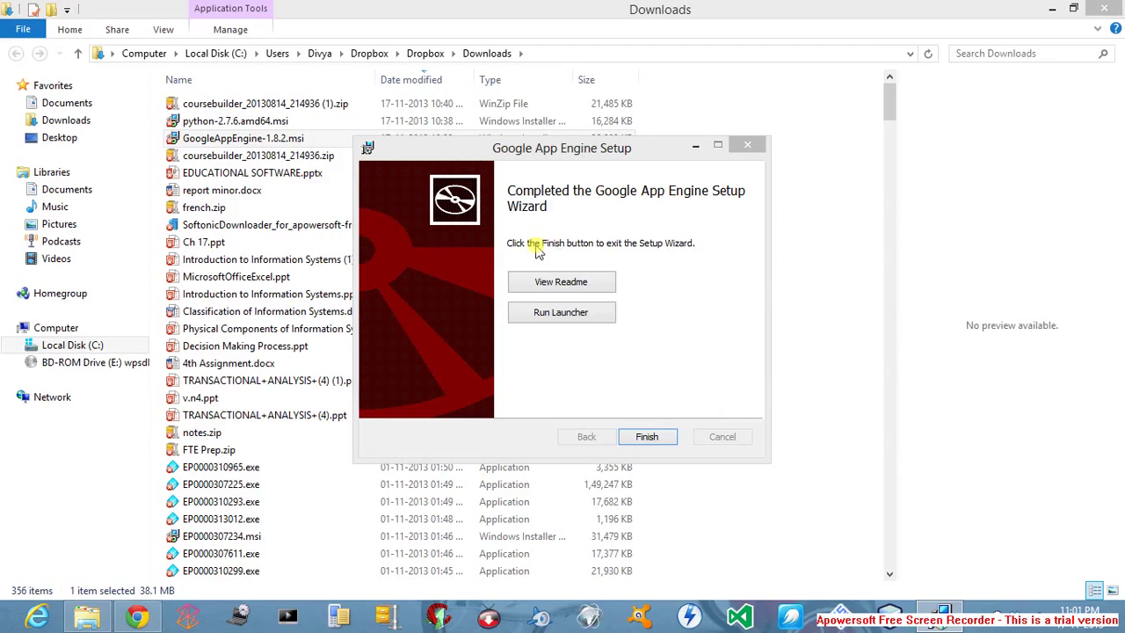
{"action": "left_click", "coordinate": [674, 261]}
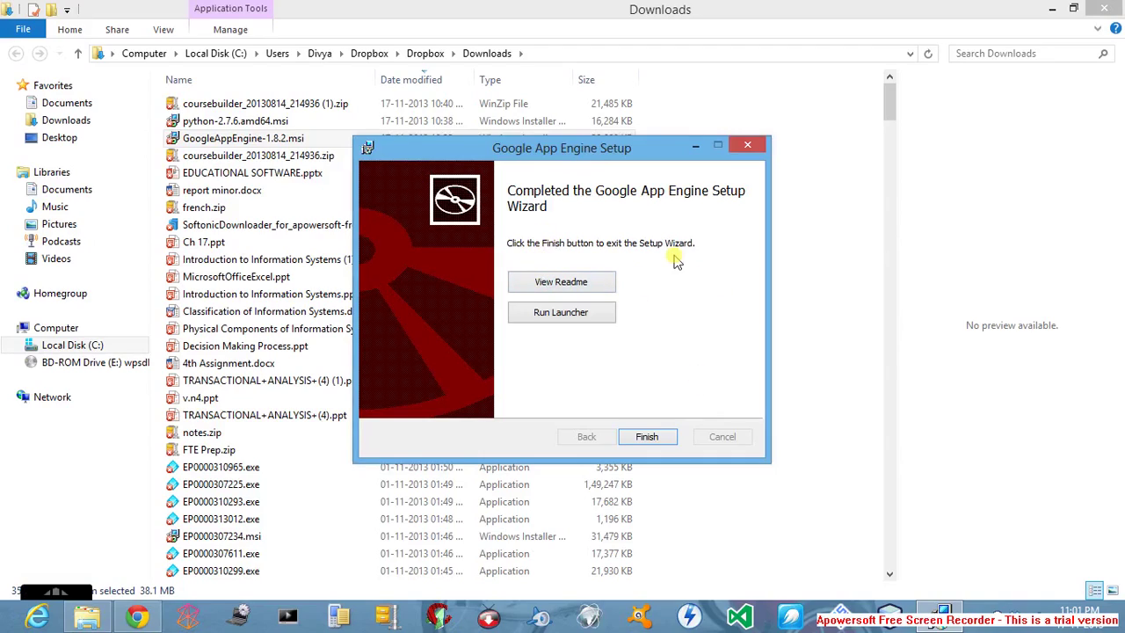
{"action": "left_click", "coordinate": [649, 437]}
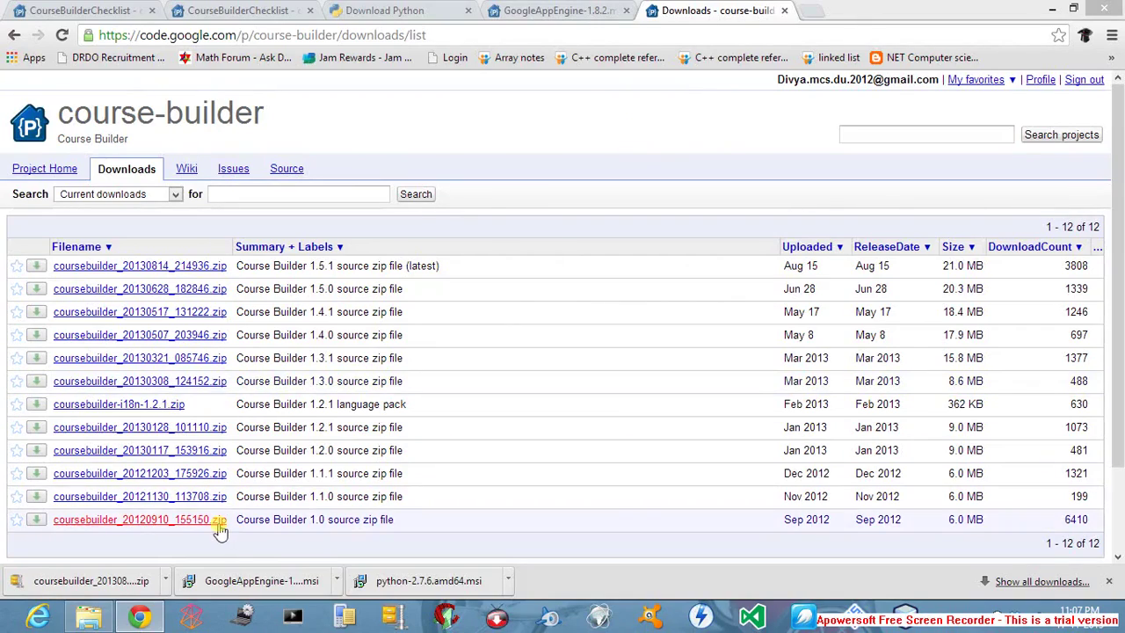
Step: Locate the downloaded coursebuilder_20130814_214936 (1).zip in the Downloads folder and extract it there with WinZip
{"action": "right_click", "coordinate": [104, 581]}
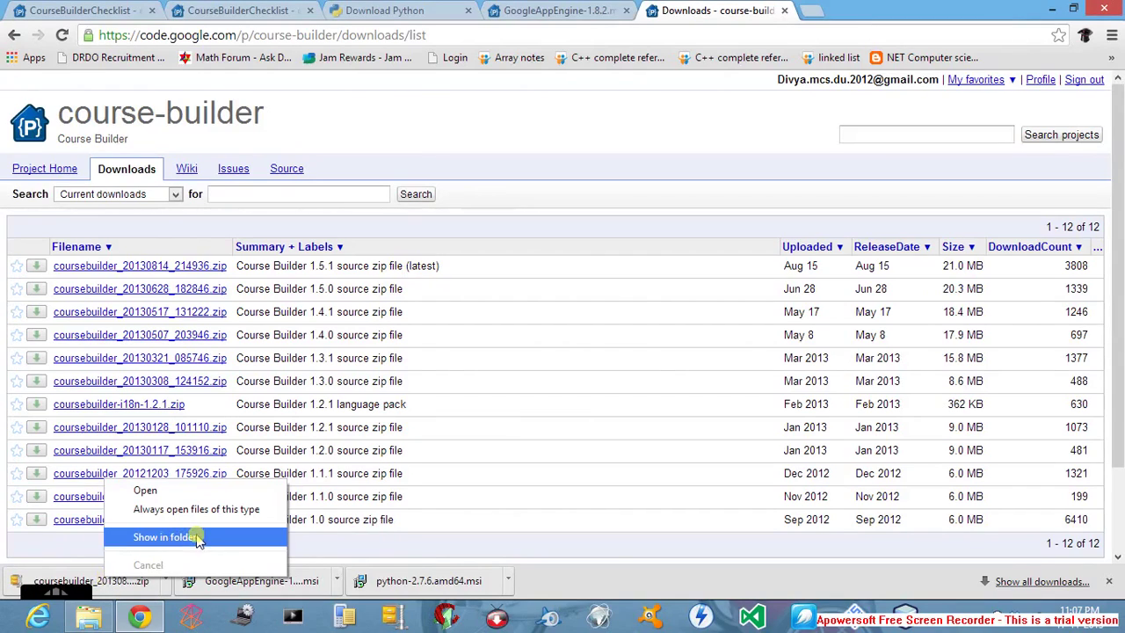
{"action": "left_click", "coordinate": [165, 537]}
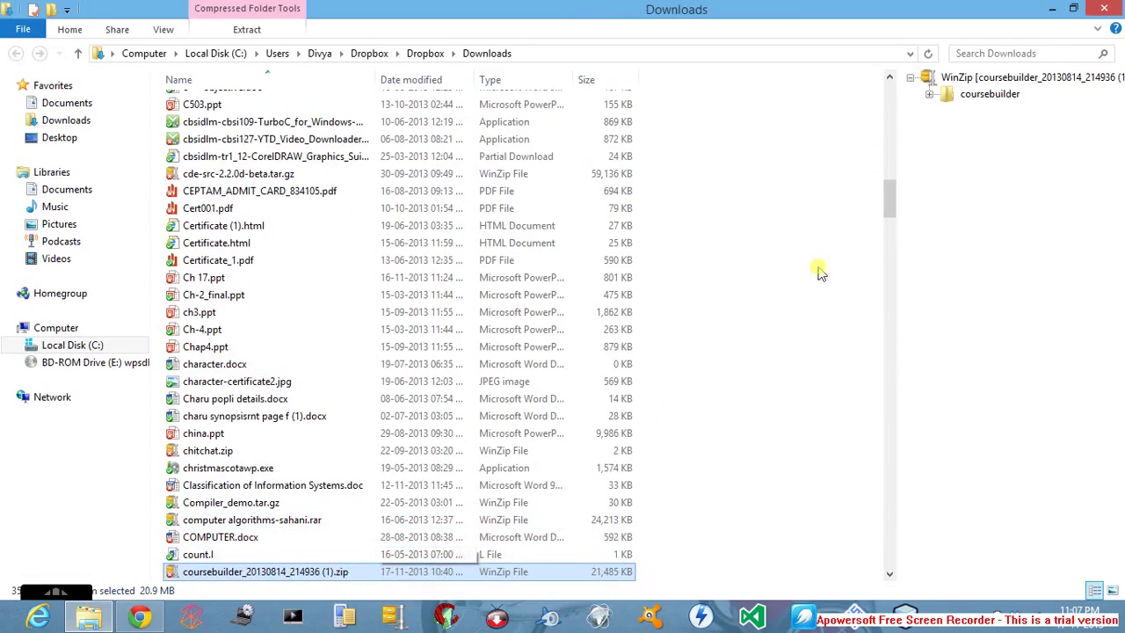
{"action": "left_click_drag", "start_coordinate": [887, 204], "coordinate": [884, 221]}
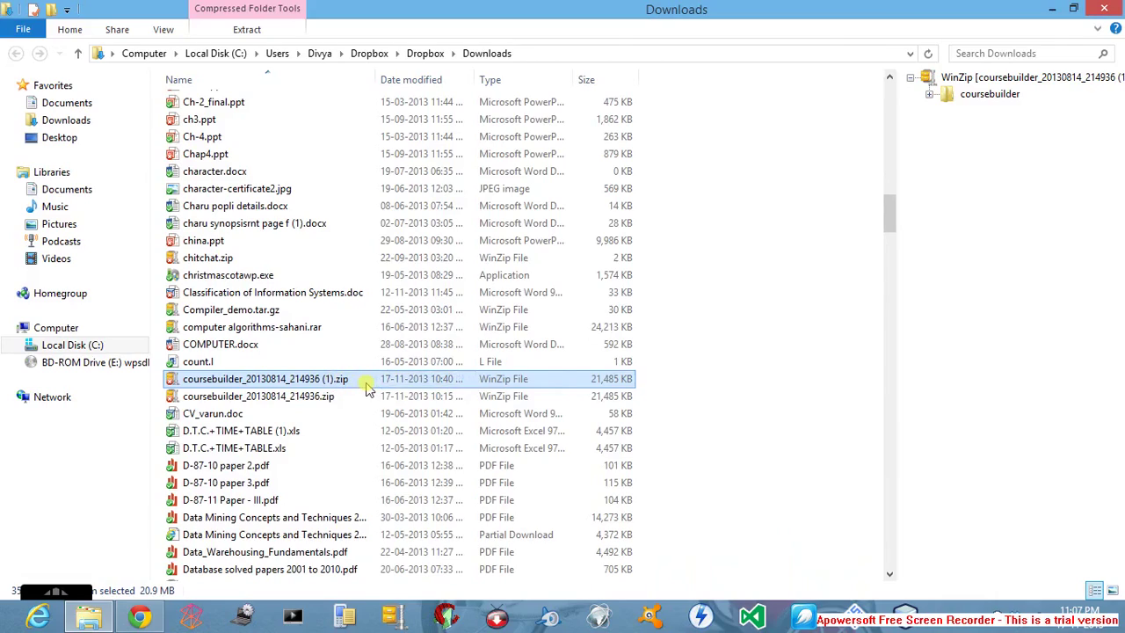
{"action": "mouse_move", "coordinate": [367, 390]}
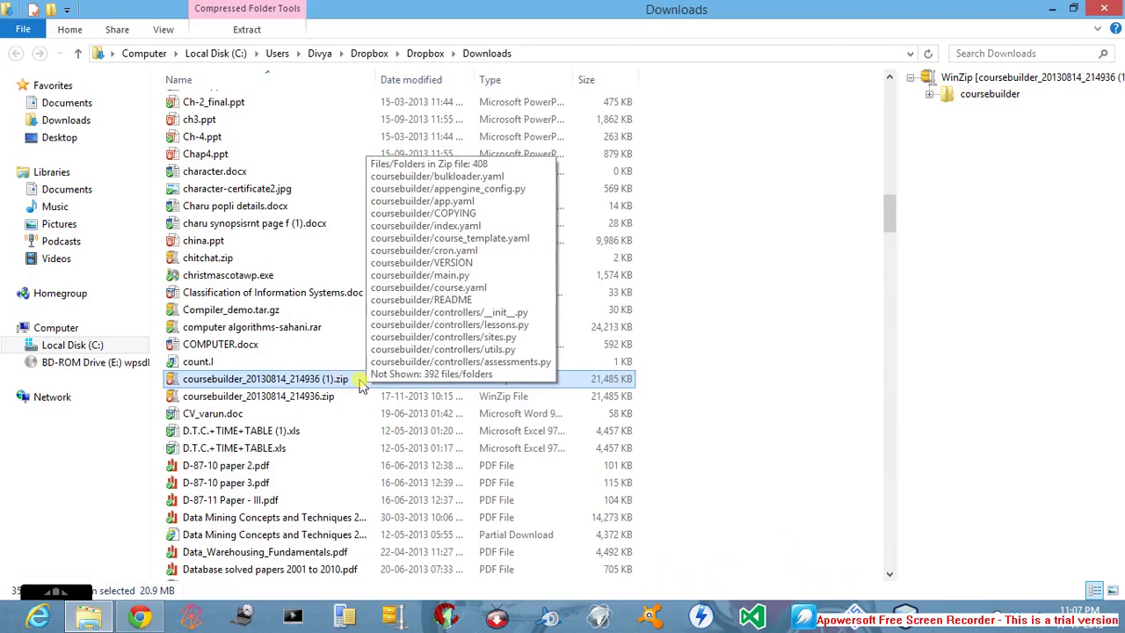
{"action": "right_click", "coordinate": [360, 386]}
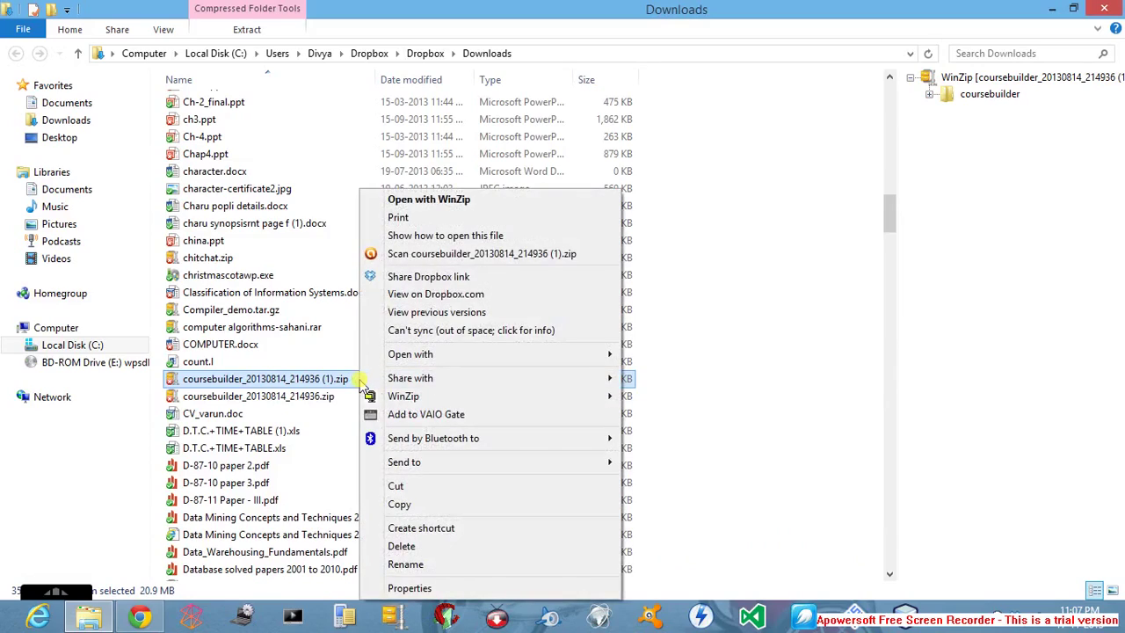
{"action": "mouse_move", "coordinate": [421, 400]}
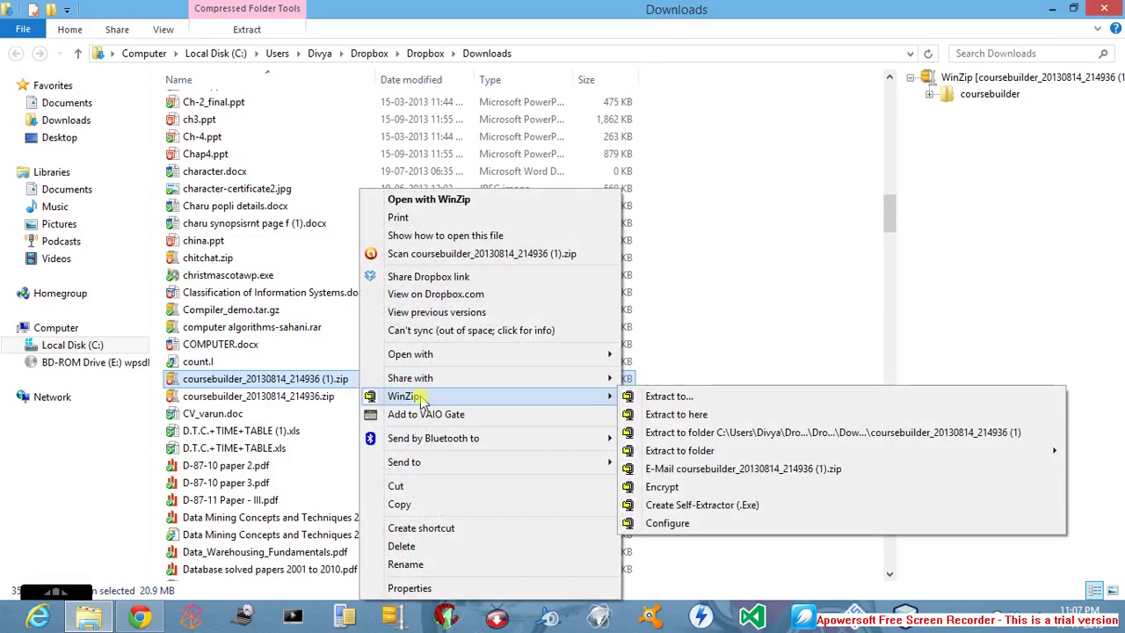
{"action": "left_click", "coordinate": [667, 418]}
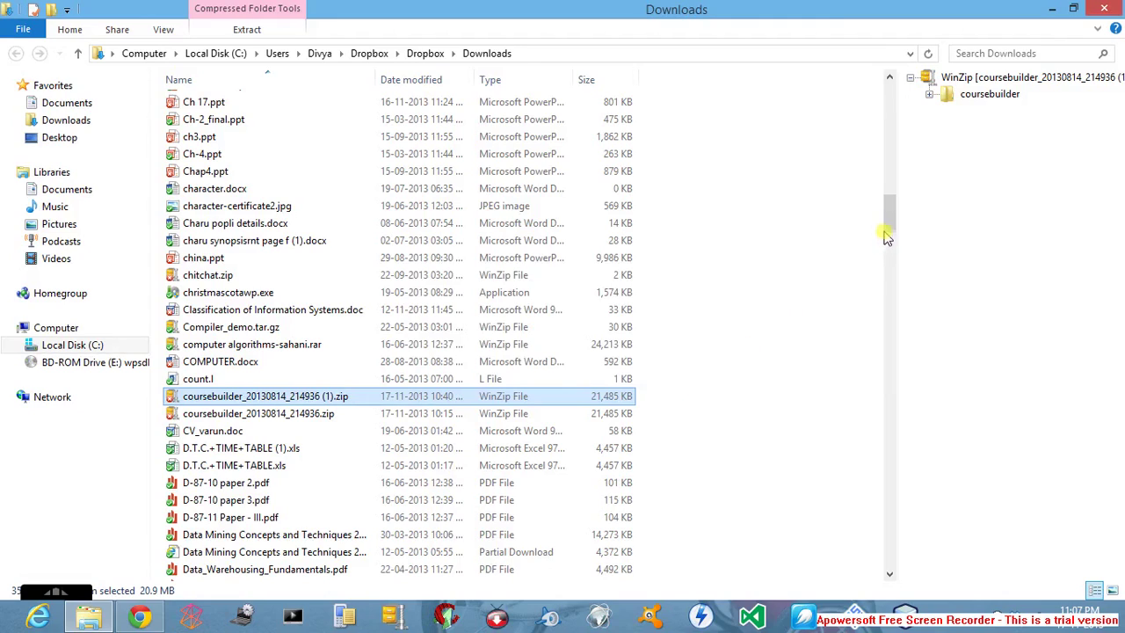
{"action": "left_click_drag", "start_coordinate": [886, 222], "coordinate": [886, 93]}
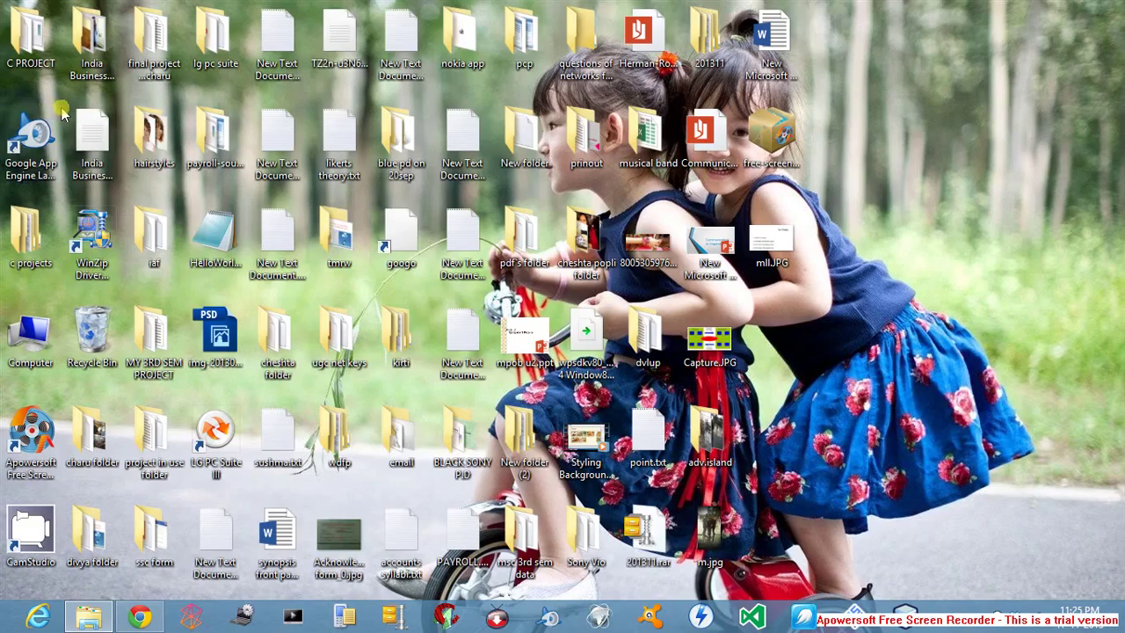
Step: Open Google App Engine Launcher and add the extracted coursebuilder folder from Downloads as an existing application with port 8080 and admin port 8000
{"action": "double_click", "coordinate": [41, 160]}
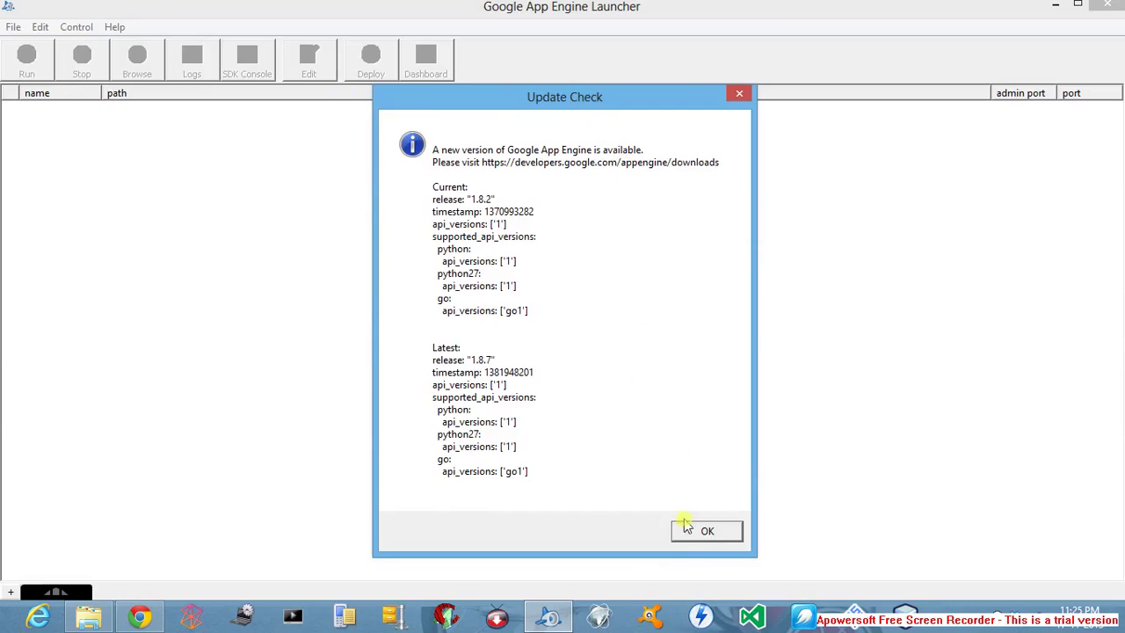
{"action": "left_click", "coordinate": [705, 532]}
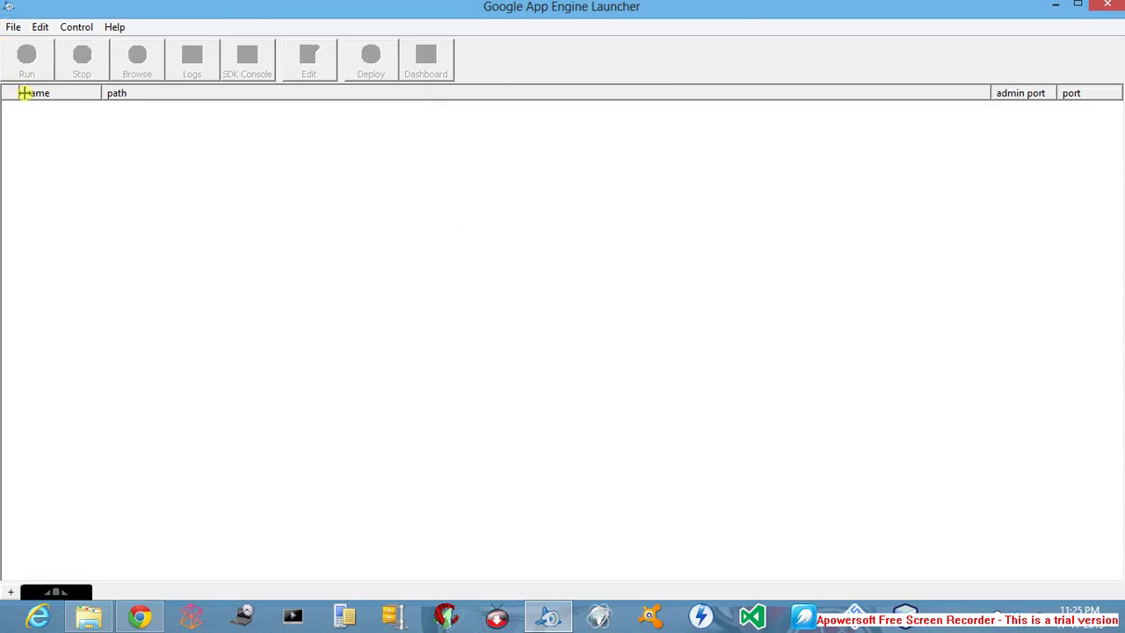
{"action": "left_click", "coordinate": [8, 28]}
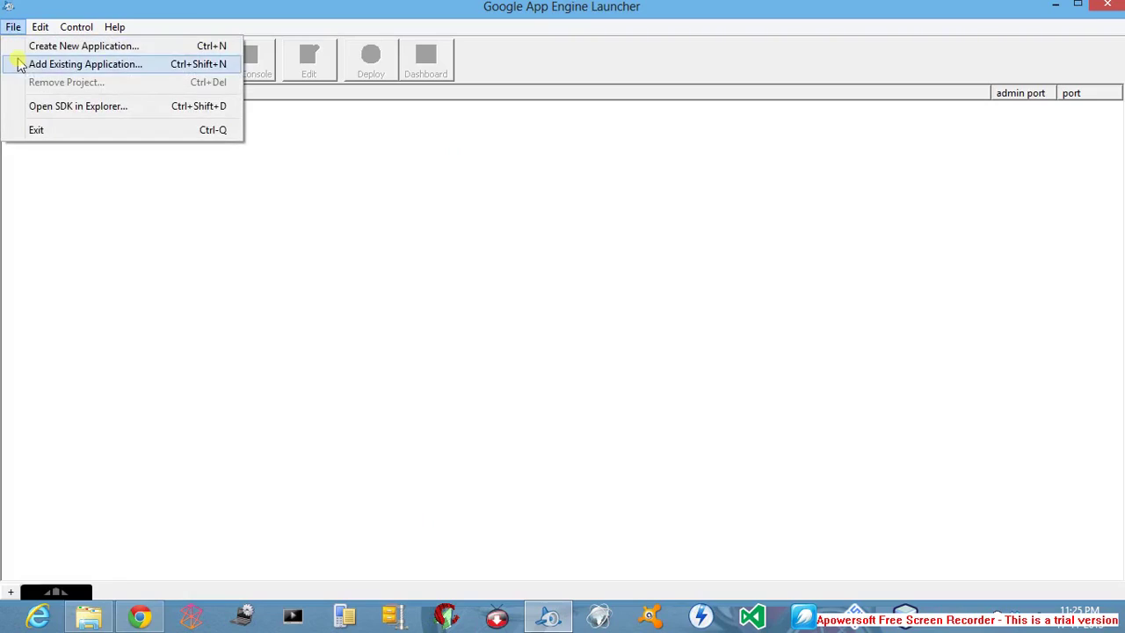
{"action": "left_click", "coordinate": [61, 65]}
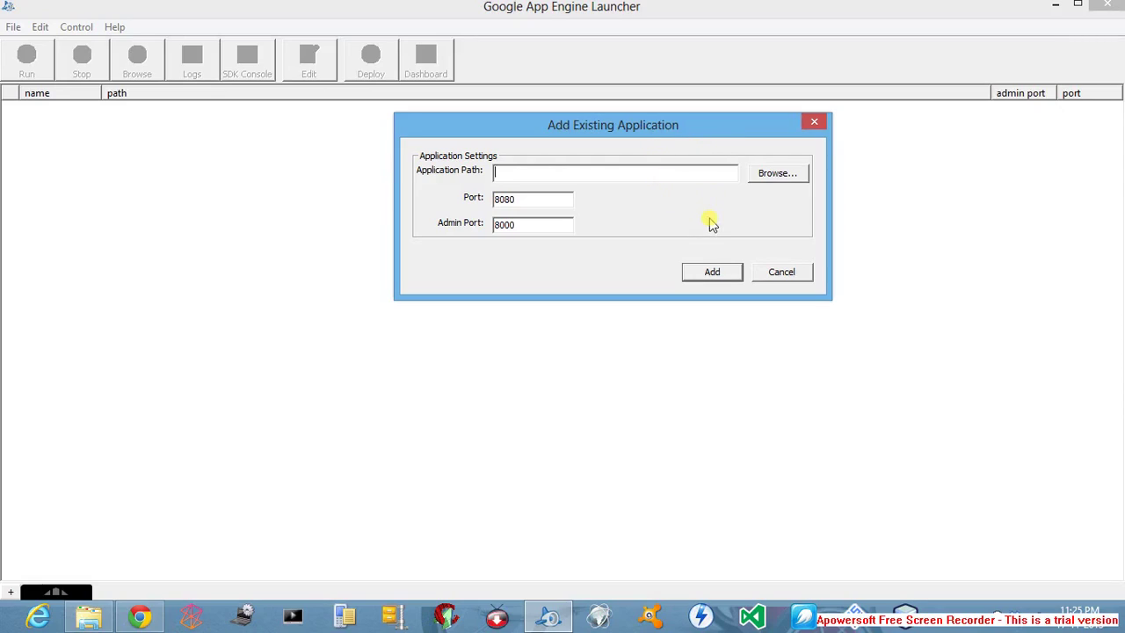
{"action": "left_click", "coordinate": [779, 174]}
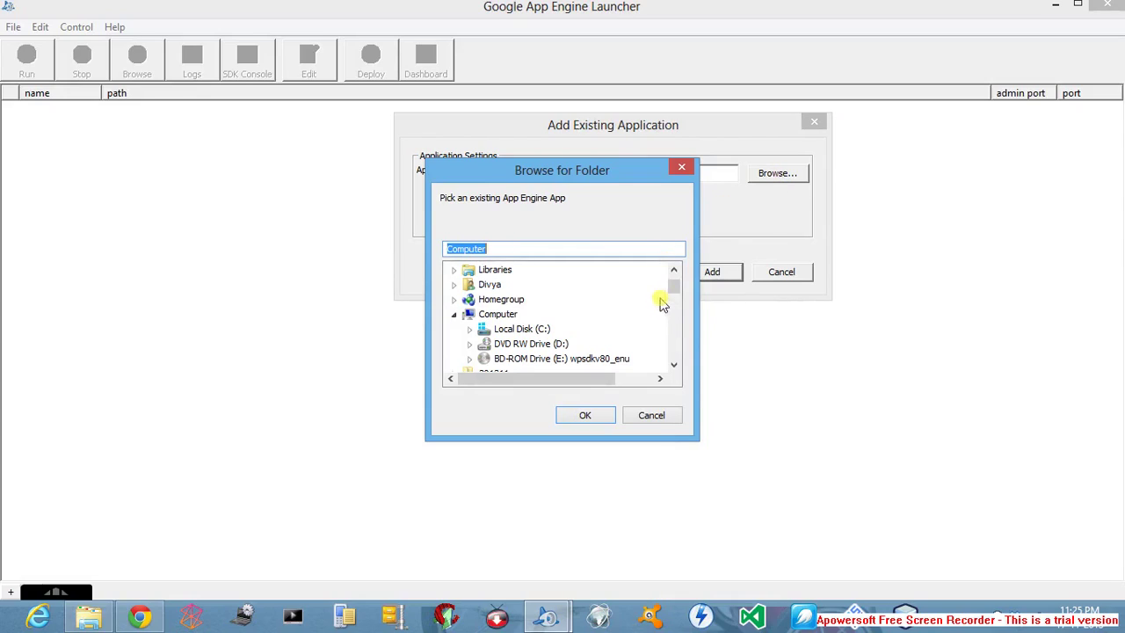
{"action": "double_click", "coordinate": [490, 286]}
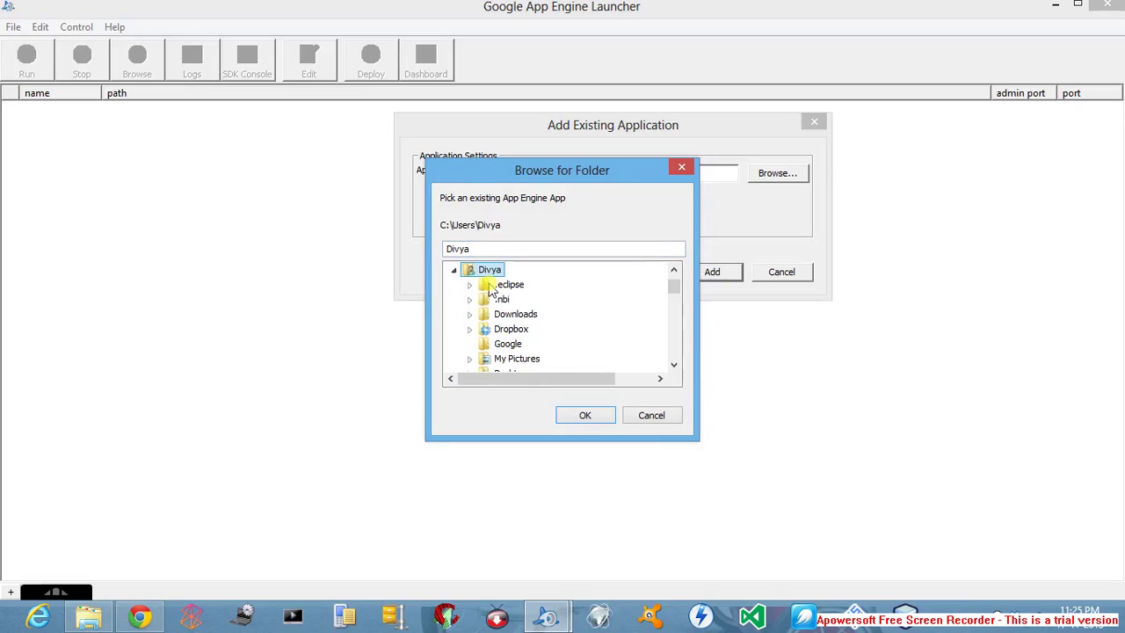
{"action": "left_click_drag", "start_coordinate": [673, 288], "coordinate": [674, 296]}
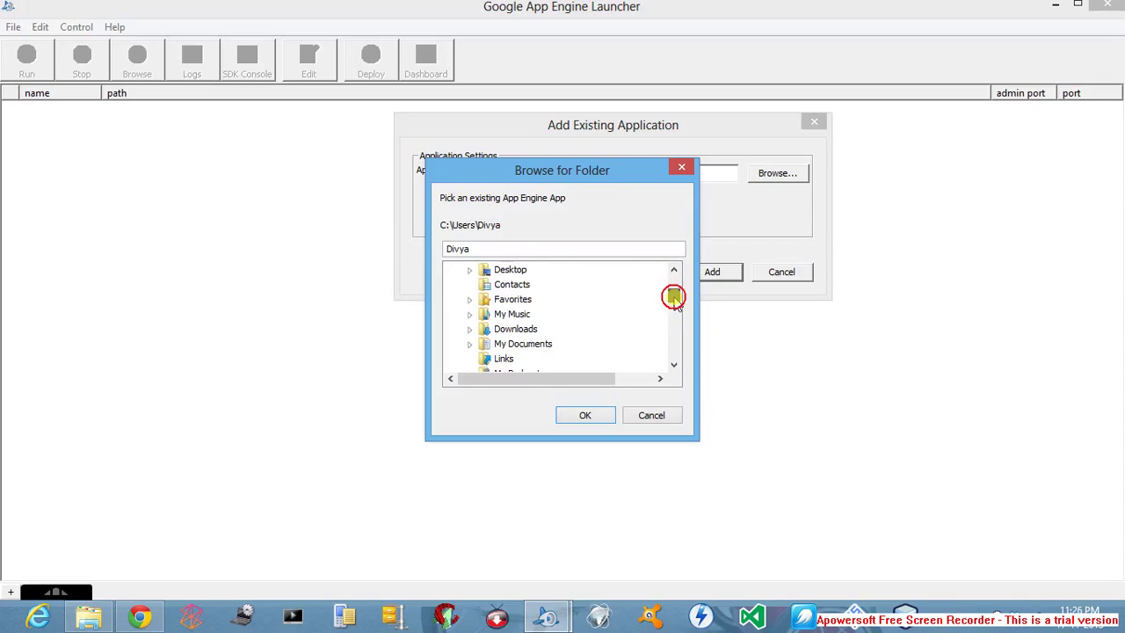
{"action": "double_click", "coordinate": [513, 329]}
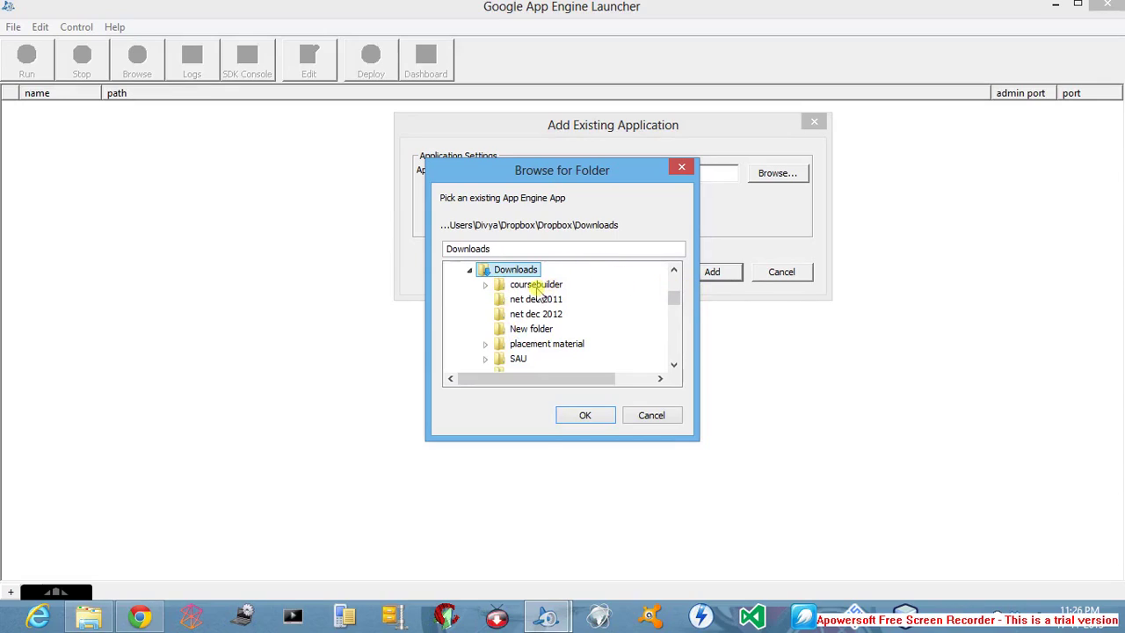
{"action": "left_click", "coordinate": [542, 290]}
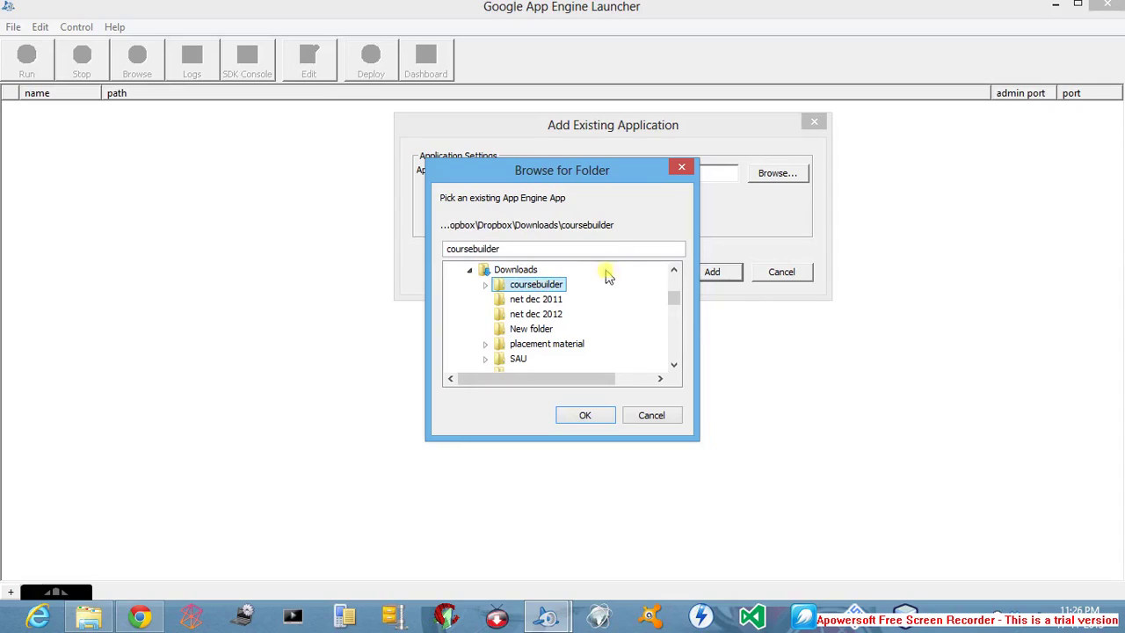
{"action": "left_click", "coordinate": [585, 415]}
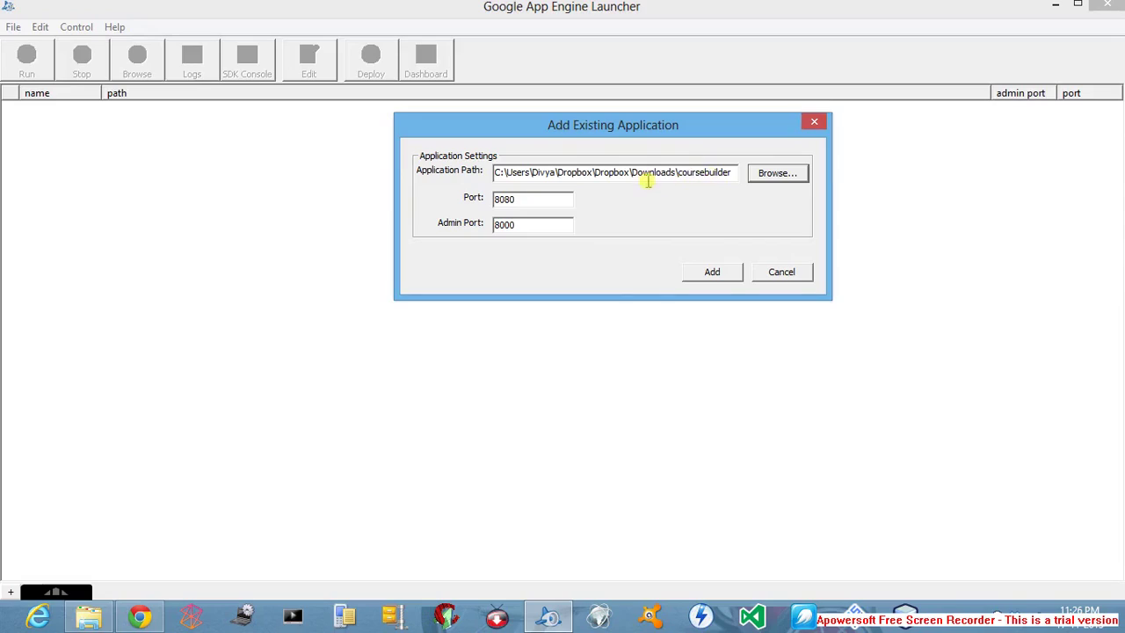
{"action": "left_click", "coordinate": [715, 278]}
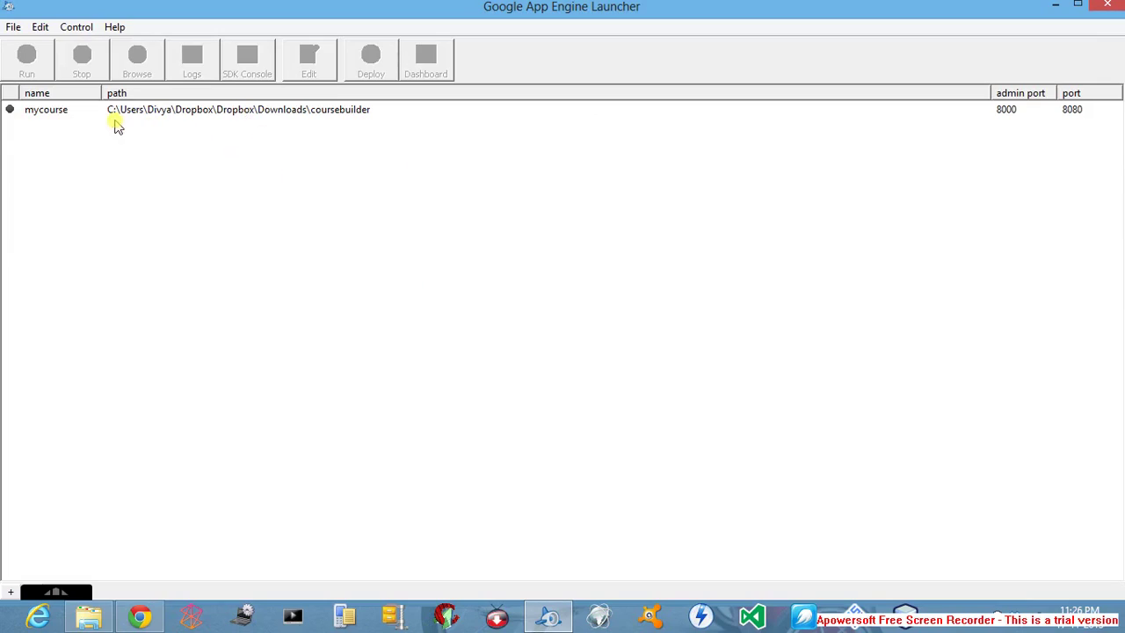
Step: Run the mycourse application locally and open it in the browser at localhost:8080
{"action": "left_click", "coordinate": [171, 112]}
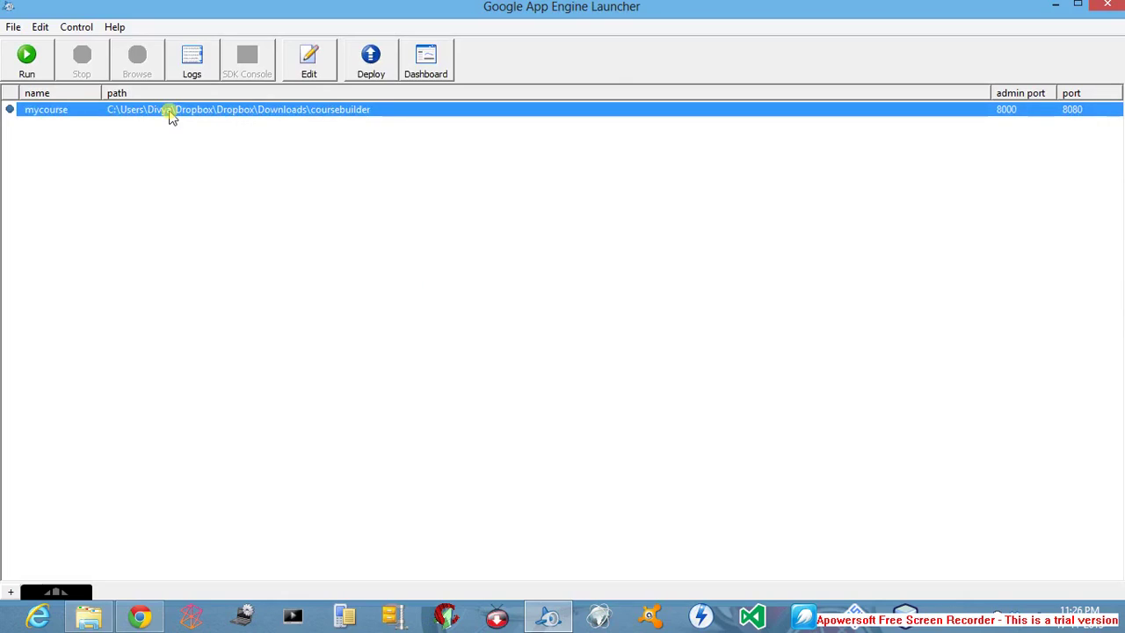
{"action": "left_click", "coordinate": [26, 58]}
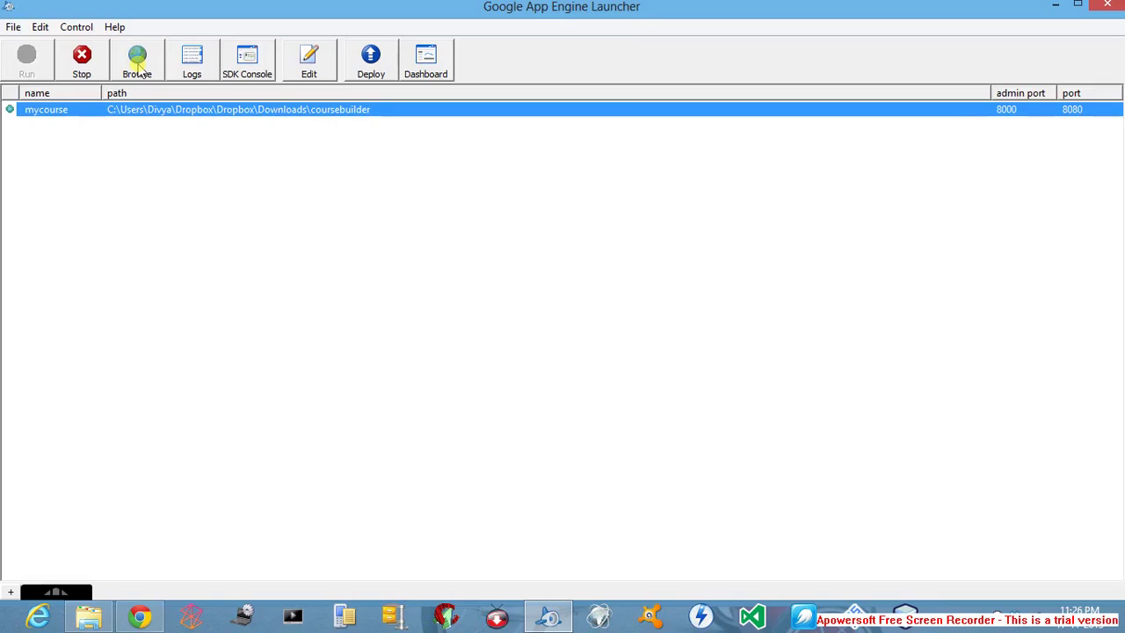
{"action": "left_click", "coordinate": [137, 67]}
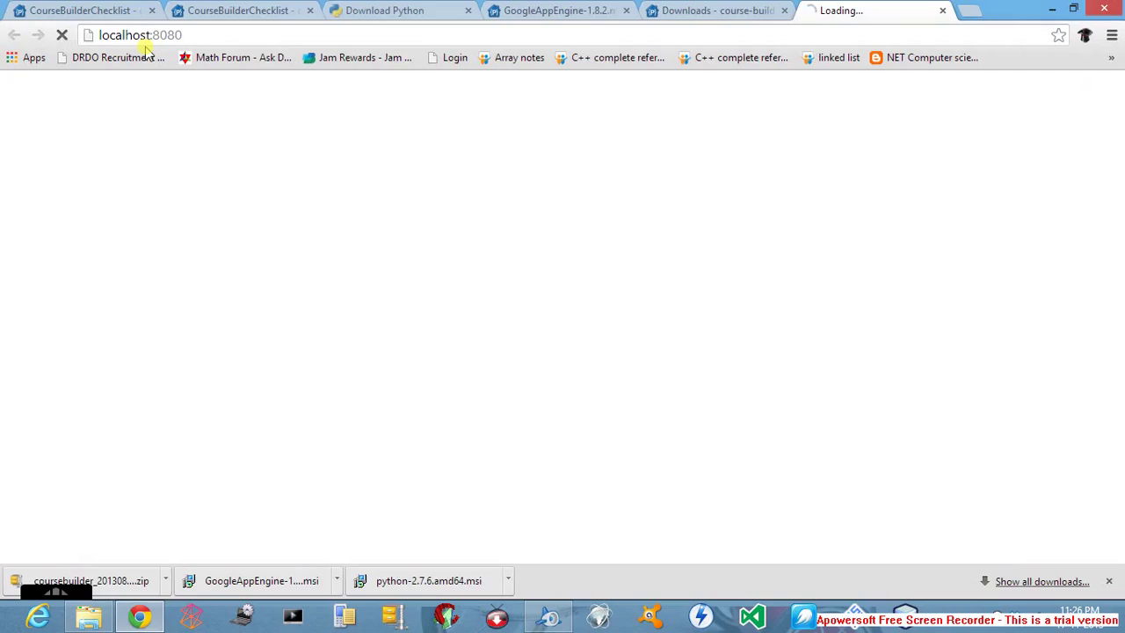